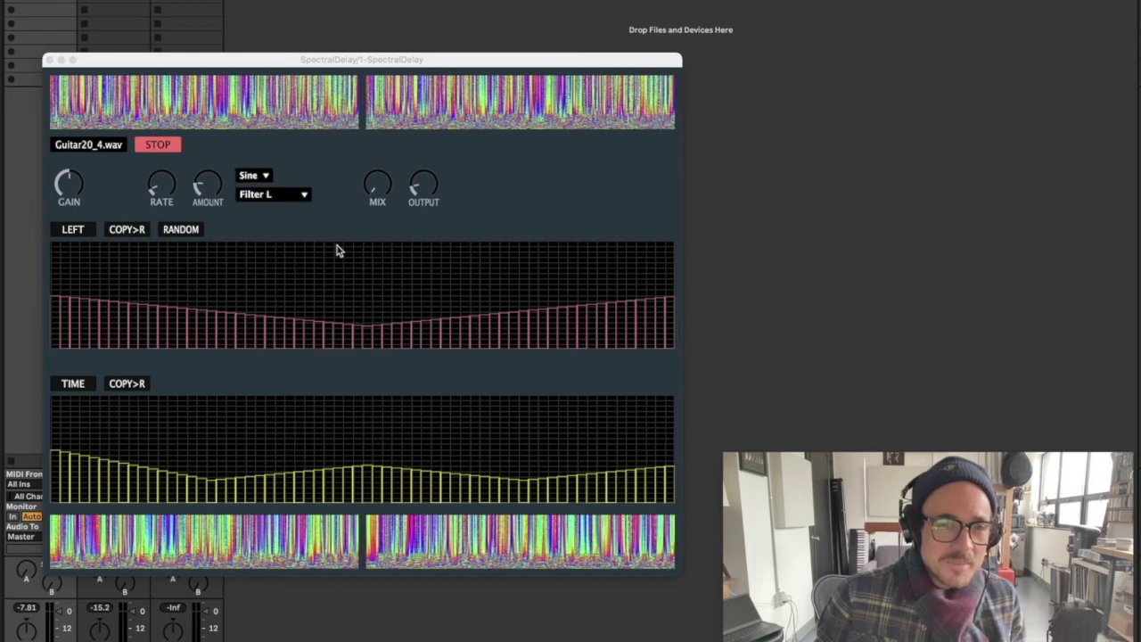
# Step: Drag across the left multislider to lift a run of filter bars while Guitar20_4.wav plays
pyautogui.moveTo(199, 295)
pyautogui.mouseDown()
pyautogui.moveTo(390, 259)
pyautogui.moveTo(451, 279)
pyautogui.moveTo(498, 315)
pyautogui.moveTo(575, 310)
pyautogui.moveTo(604, 284)
pyautogui.moveTo(564, 318)
pyautogui.moveTo(368, 319)
pyautogui.moveTo(317, 296)
pyautogui.moveTo(272, 305)
pyautogui.moveTo(246, 276)
pyautogui.moveTo(196, 267)
pyautogui.moveTo(78, 315)
pyautogui.moveTo(92, 291)
pyautogui.mouseUp()
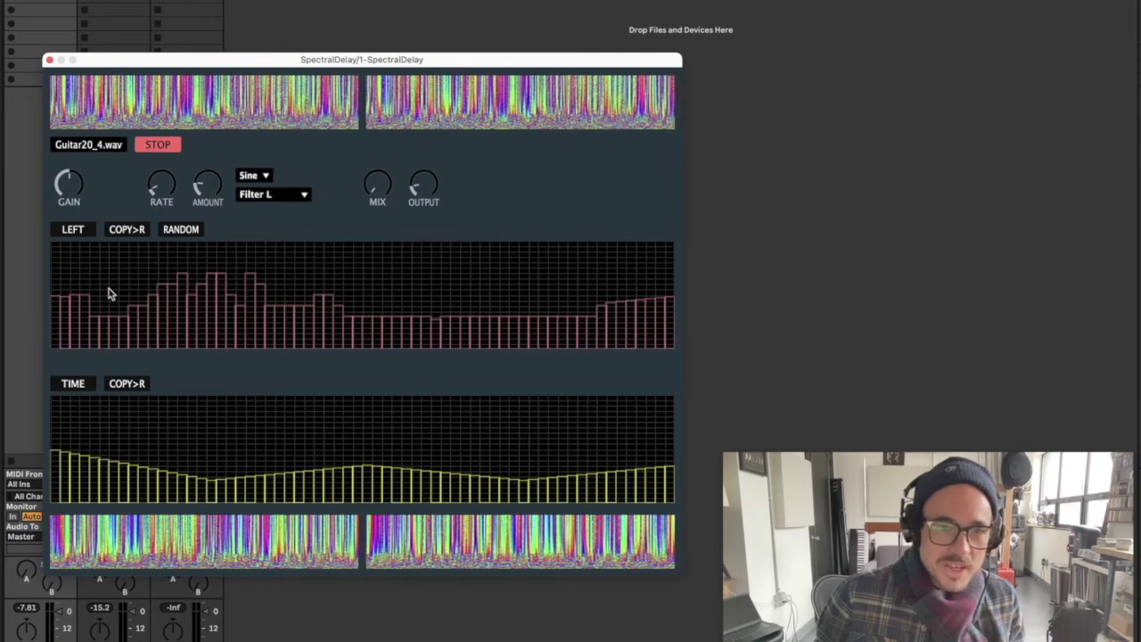
# Step: Redraw the delay-time bars, pushing up two stretches and lowering another
pyautogui.moveTo(433, 327); pyautogui.dragTo(468, 337)
pyautogui.moveTo(484, 437)
pyautogui.mouseDown()
pyautogui.moveTo(437, 393)
pyautogui.moveTo(354, 440)
pyautogui.moveTo(303, 428)
pyautogui.moveTo(525, 465)
pyautogui.mouseUp()
pyautogui.moveTo(380, 447); pyautogui.dragTo(276, 459)
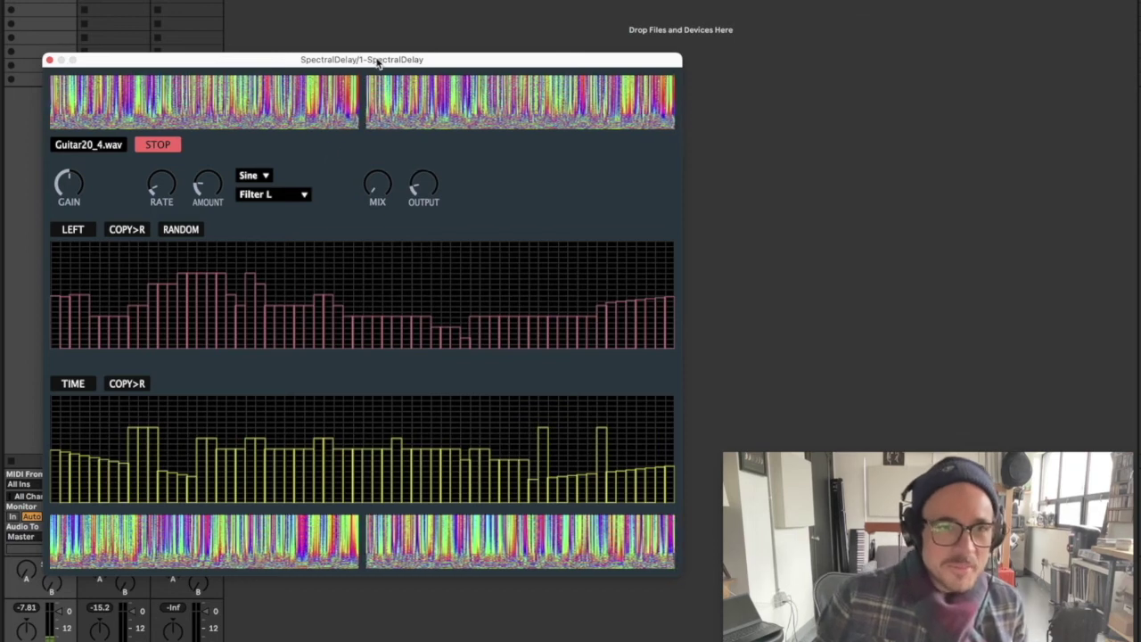
# Step: Reshape the left filter curve: redraw its right half, drop several bars low, raise the middle
pyautogui.moveTo(377, 62); pyautogui.dragTo(391, 73)
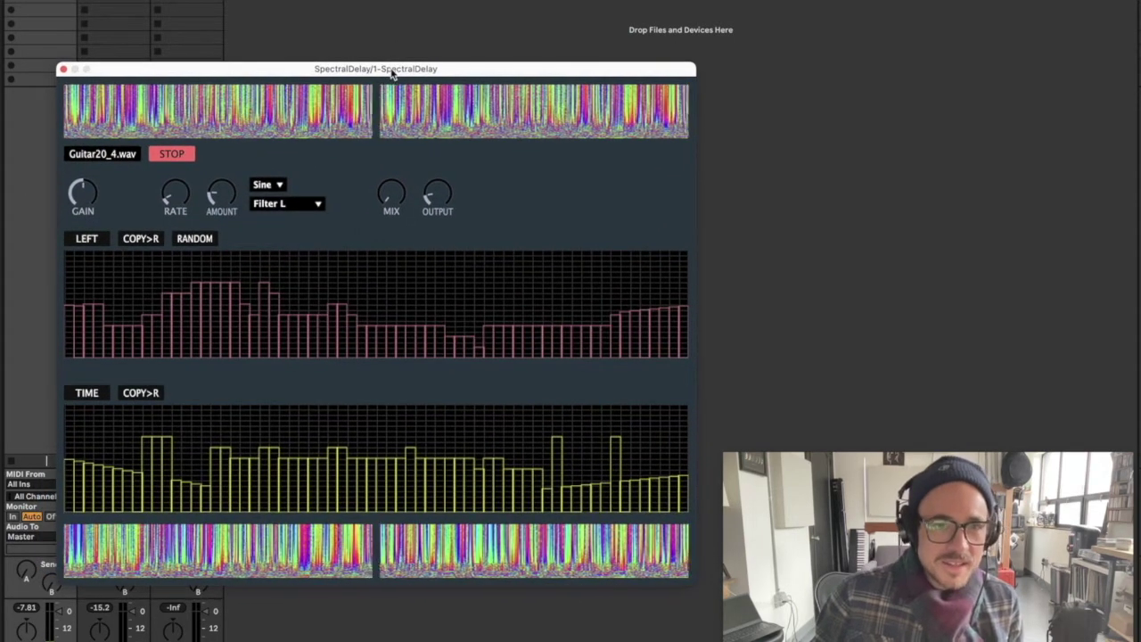
pyautogui.moveTo(394, 71); pyautogui.dragTo(369, 71)
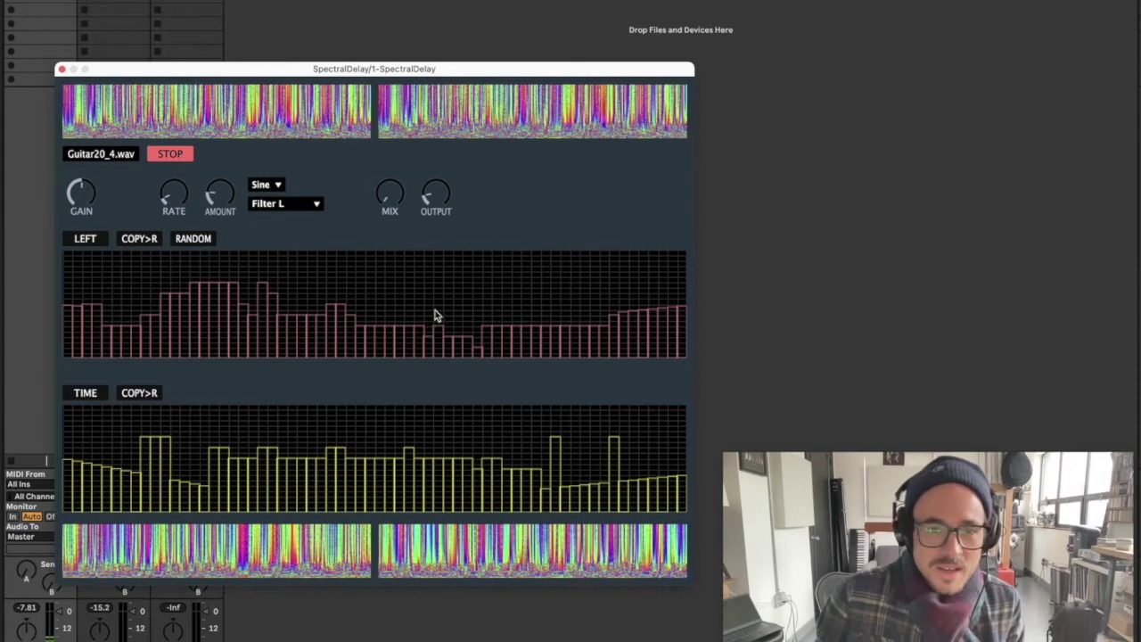
pyautogui.moveTo(433, 316)
pyautogui.mouseDown()
pyautogui.moveTo(446, 281)
pyautogui.moveTo(576, 331)
pyautogui.moveTo(597, 316)
pyautogui.moveTo(604, 348)
pyautogui.moveTo(565, 351)
pyautogui.mouseUp()
pyautogui.moveTo(408, 357)
pyautogui.mouseDown()
pyautogui.moveTo(371, 359)
pyautogui.moveTo(318, 324)
pyautogui.moveTo(298, 344)
pyautogui.moveTo(250, 352)
pyautogui.mouseUp()
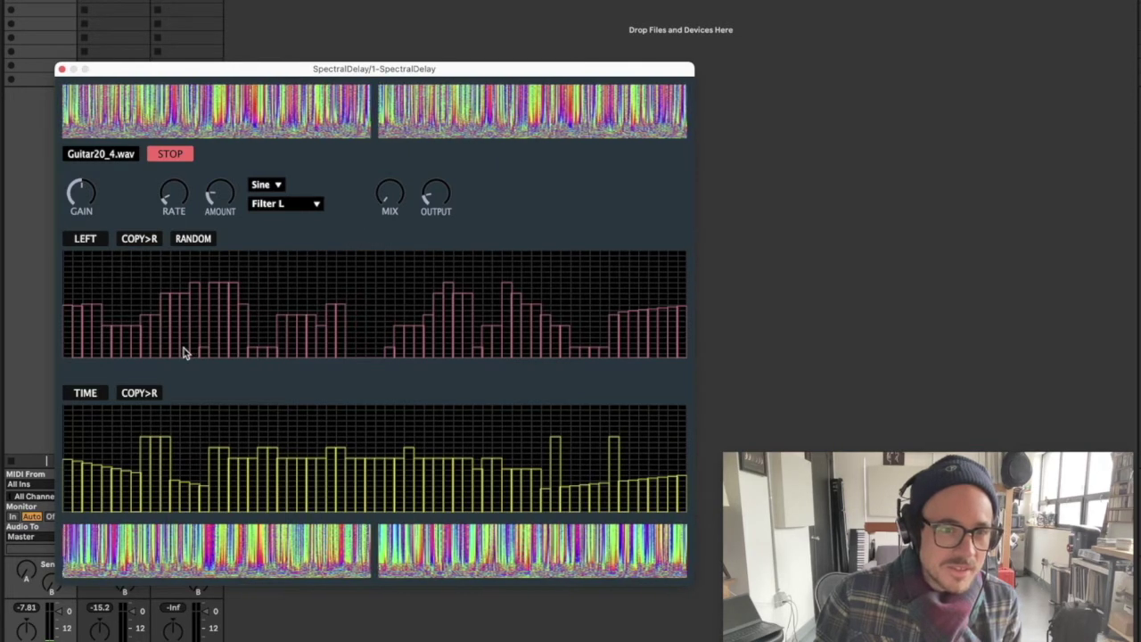
pyautogui.moveTo(378, 337)
pyautogui.mouseDown()
pyautogui.moveTo(365, 295)
pyautogui.moveTo(360, 303)
pyautogui.mouseUp()
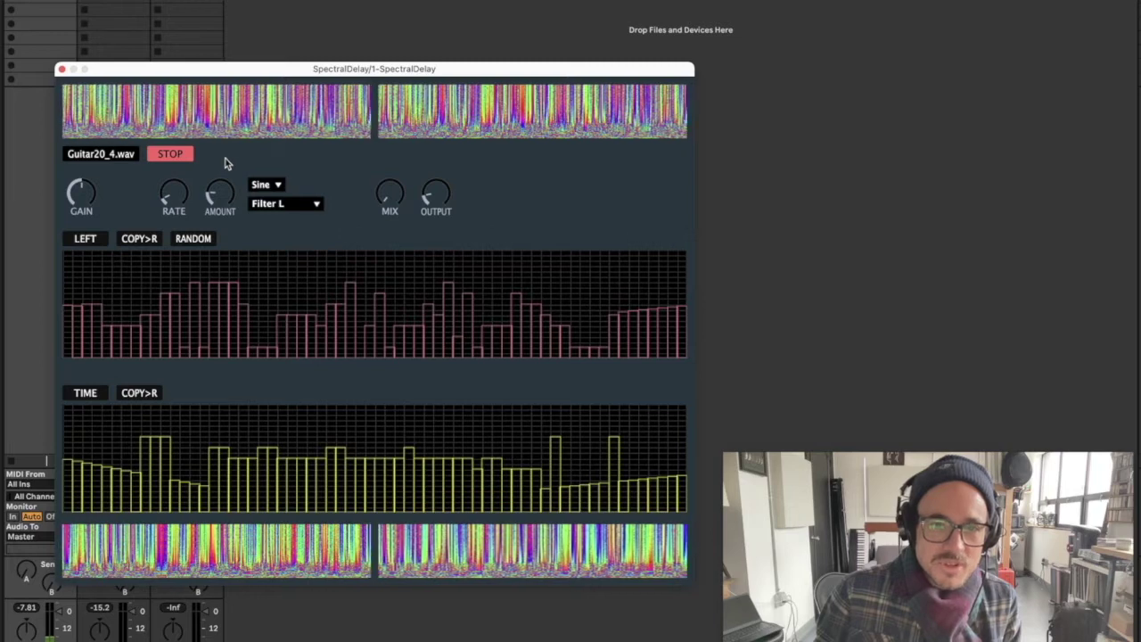
# Step: Stop playback, load Guitar20_4.wav from the Spectral Sounds folder, and play it again
pyautogui.click(170, 153)
pyautogui.click(93, 154)
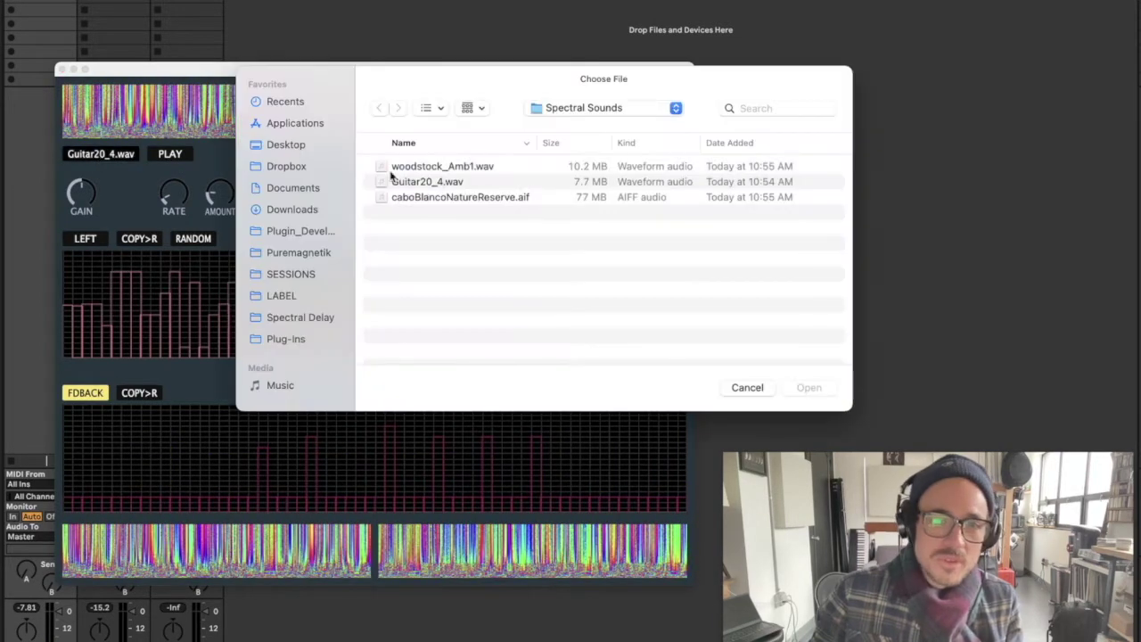
pyautogui.click(435, 183)
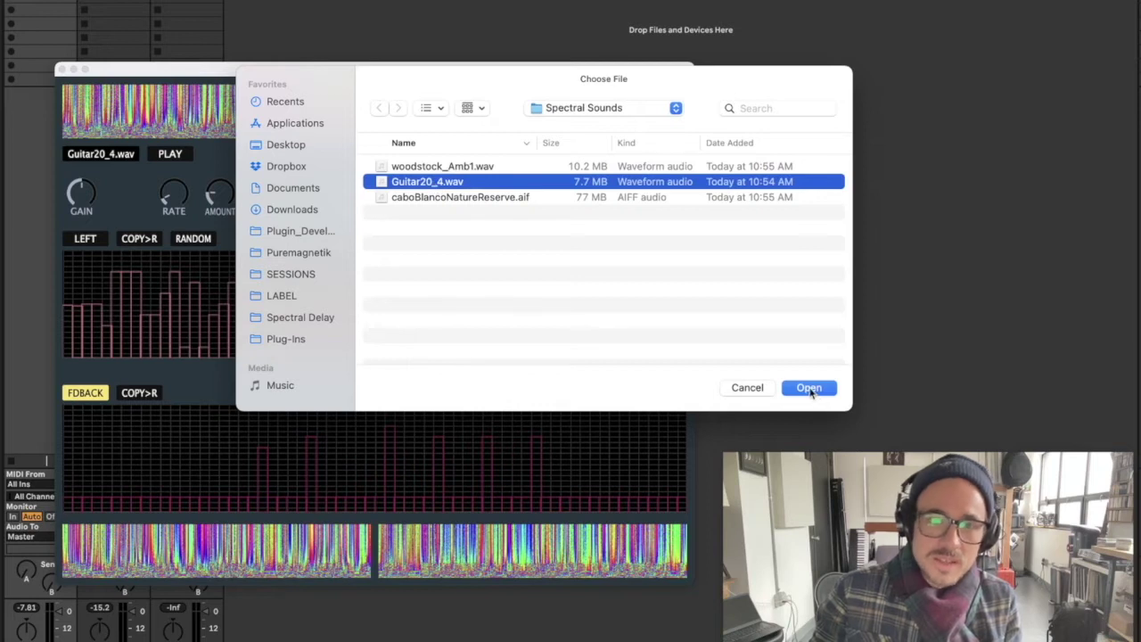
pyautogui.click(808, 388)
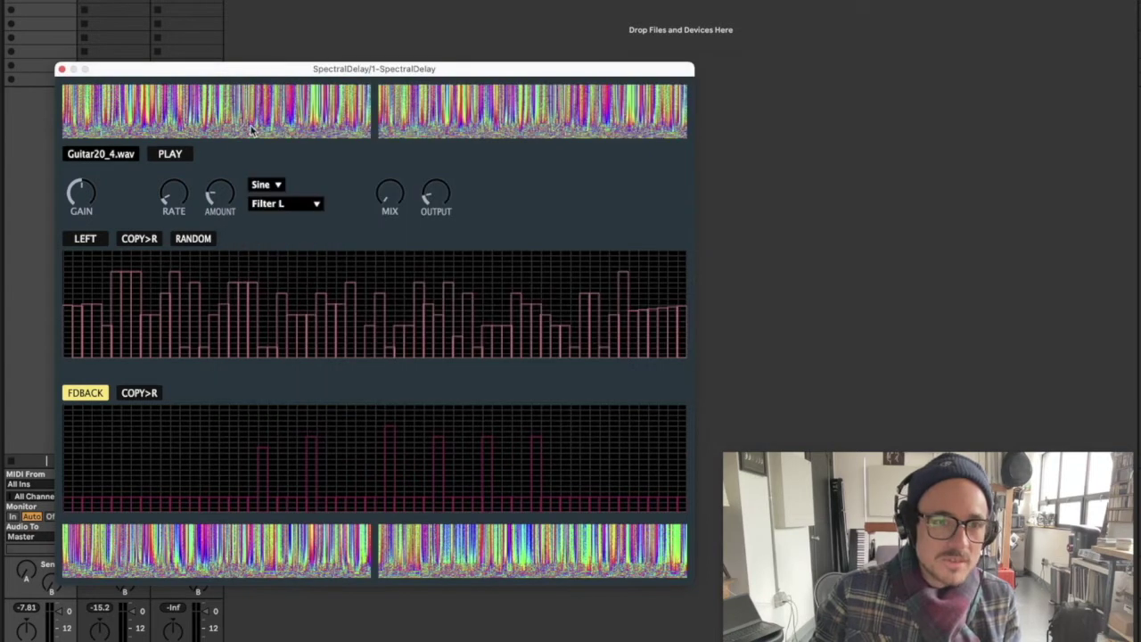
pyautogui.click(172, 155)
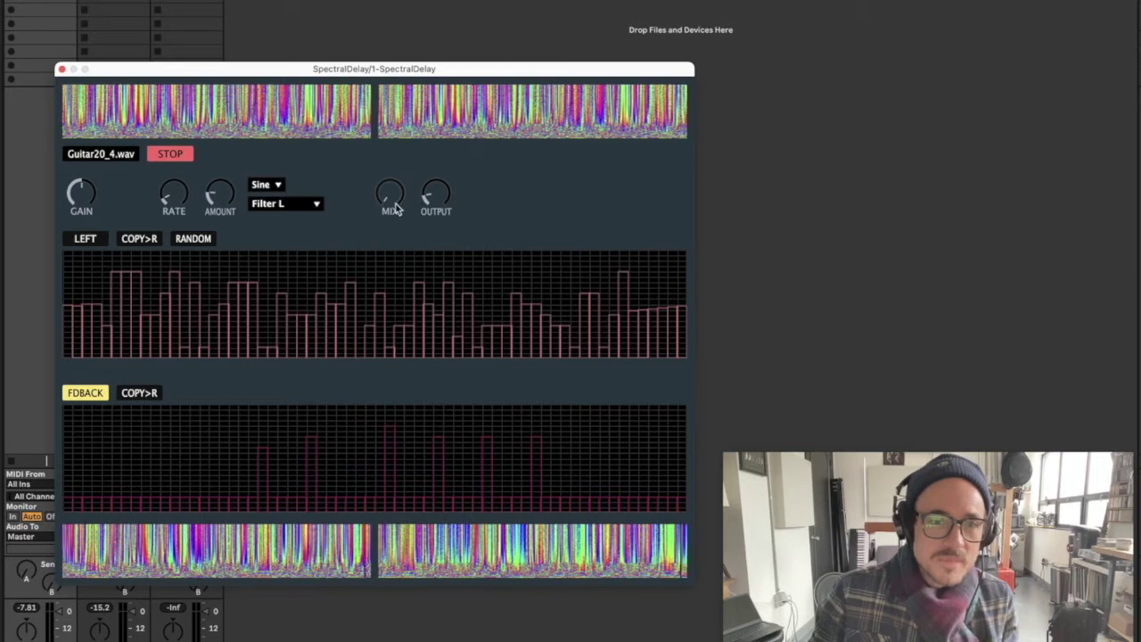
# Step: Turn the MIX knob up until the output is almost fully wet
pyautogui.moveTo(394, 191); pyautogui.dragTo(388, 156)
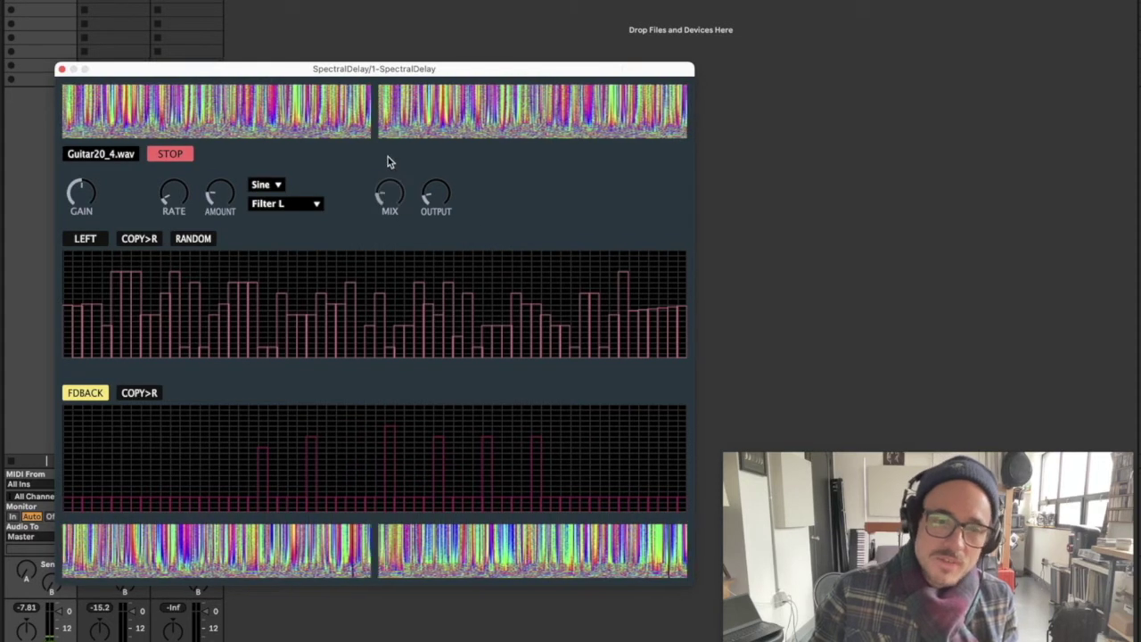
pyautogui.moveTo(390, 109); pyautogui.dragTo(375, 2)
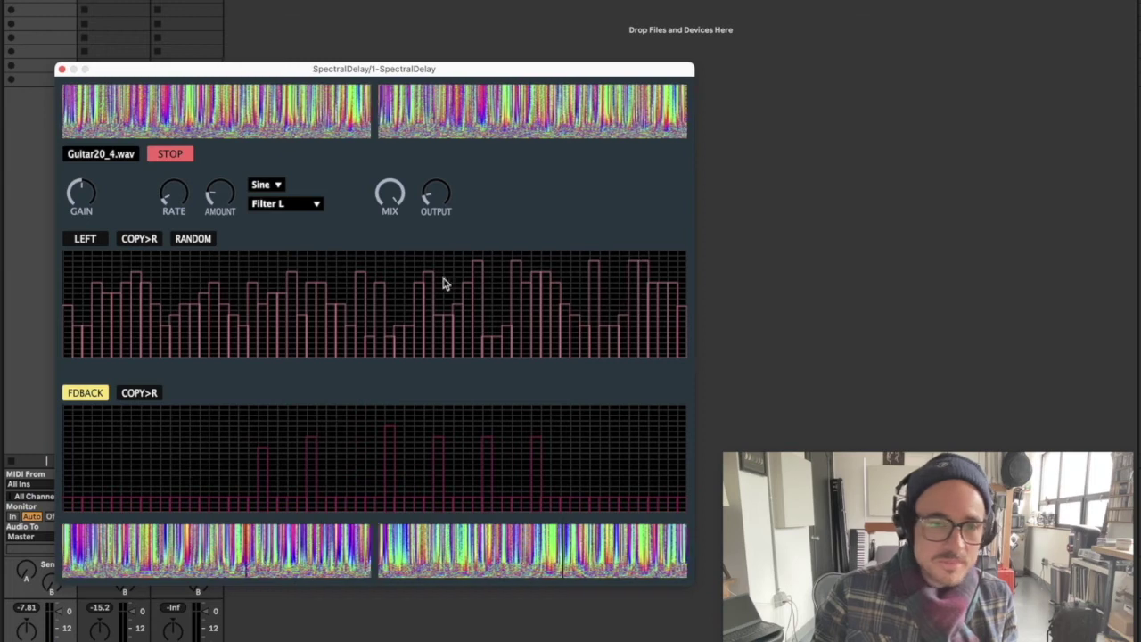
pyautogui.click(85, 239)
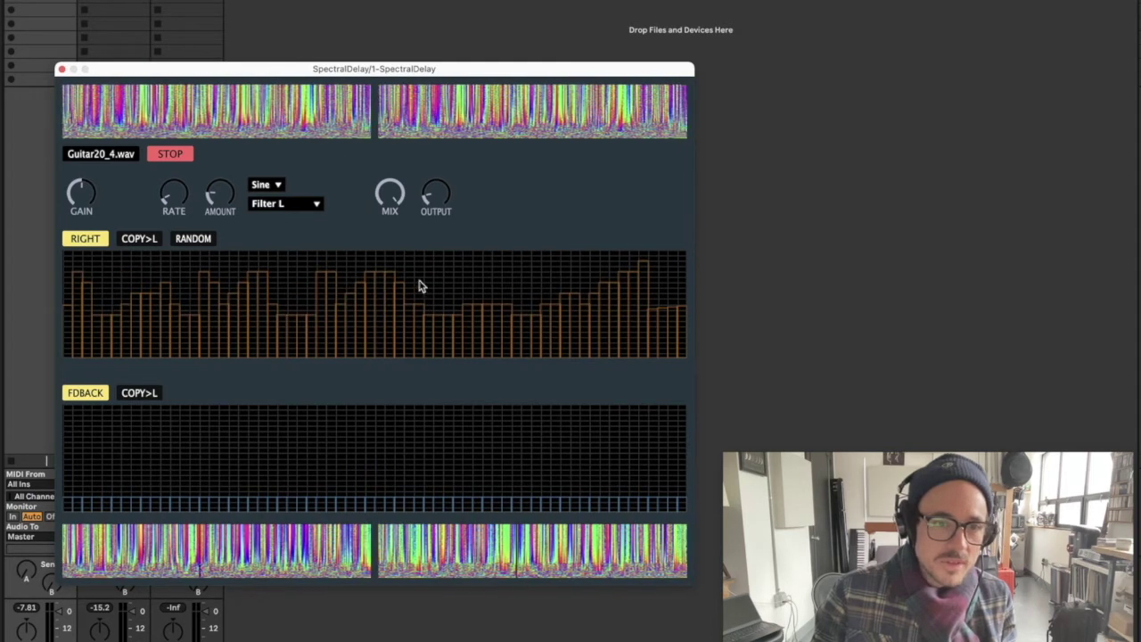
# Step: Compare the left channel's curves with the right channel's copied curves
pyautogui.click(84, 239)
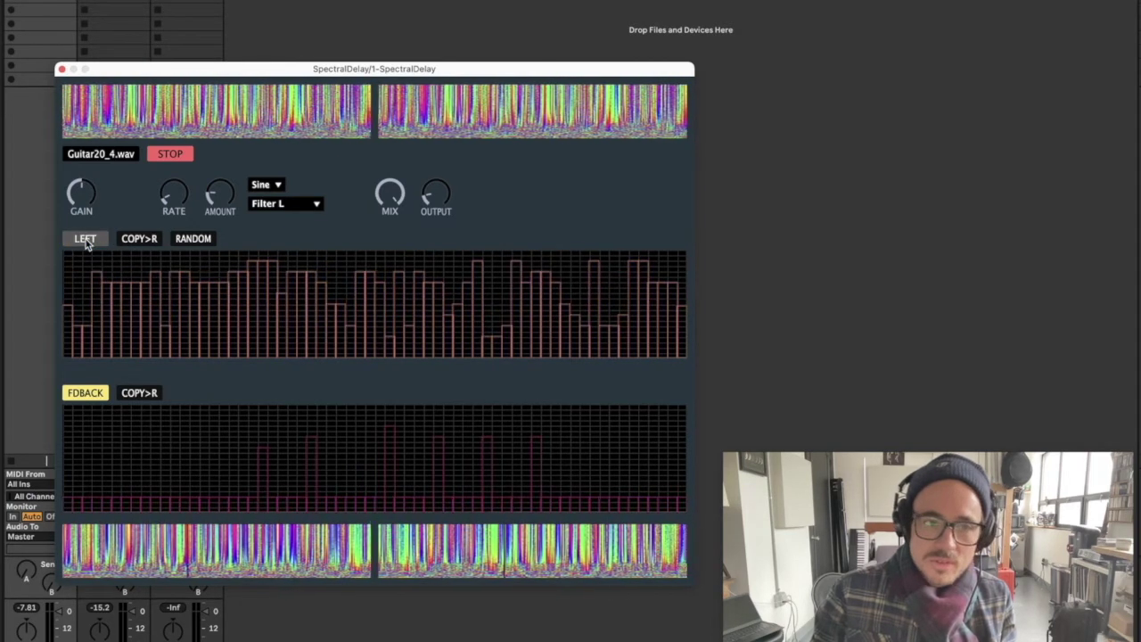
pyautogui.click(85, 239)
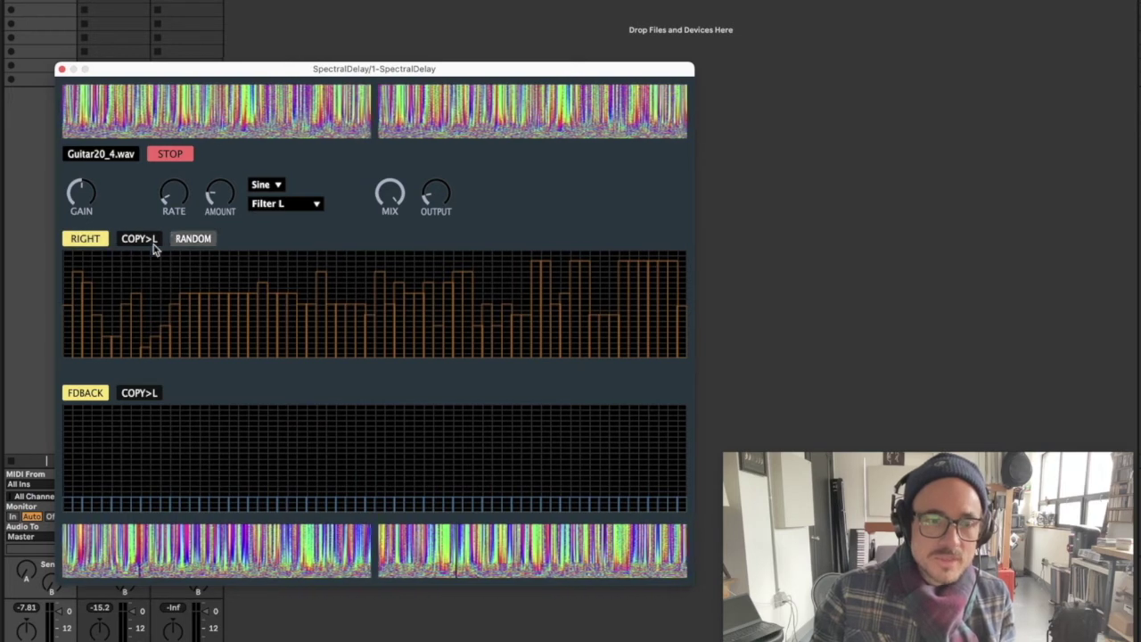
pyautogui.click(85, 239)
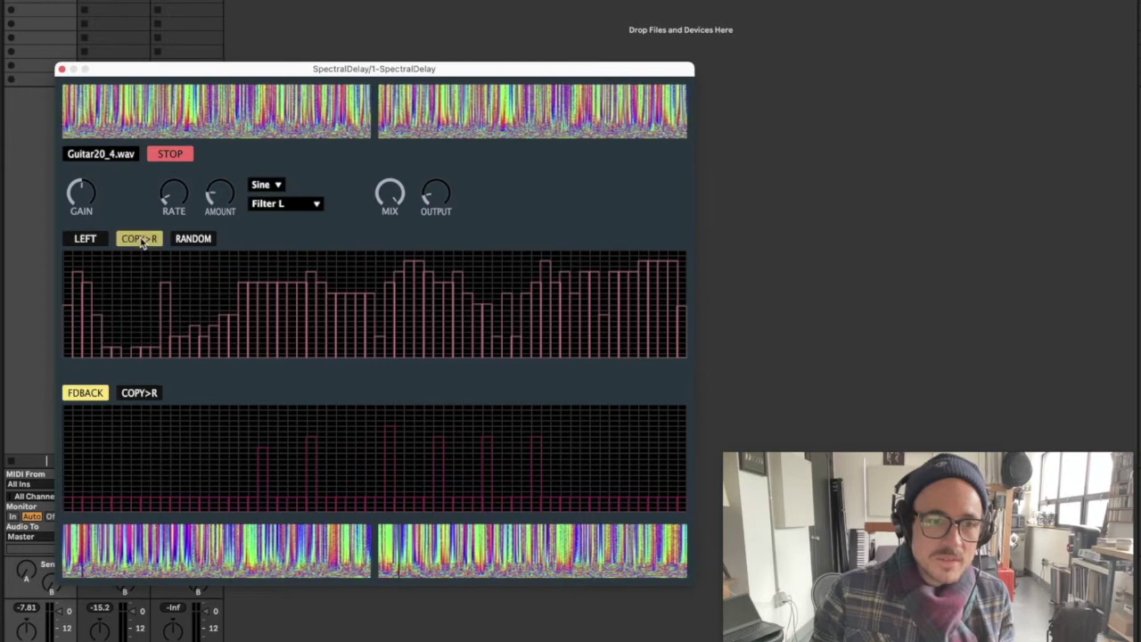
pyautogui.click(85, 239)
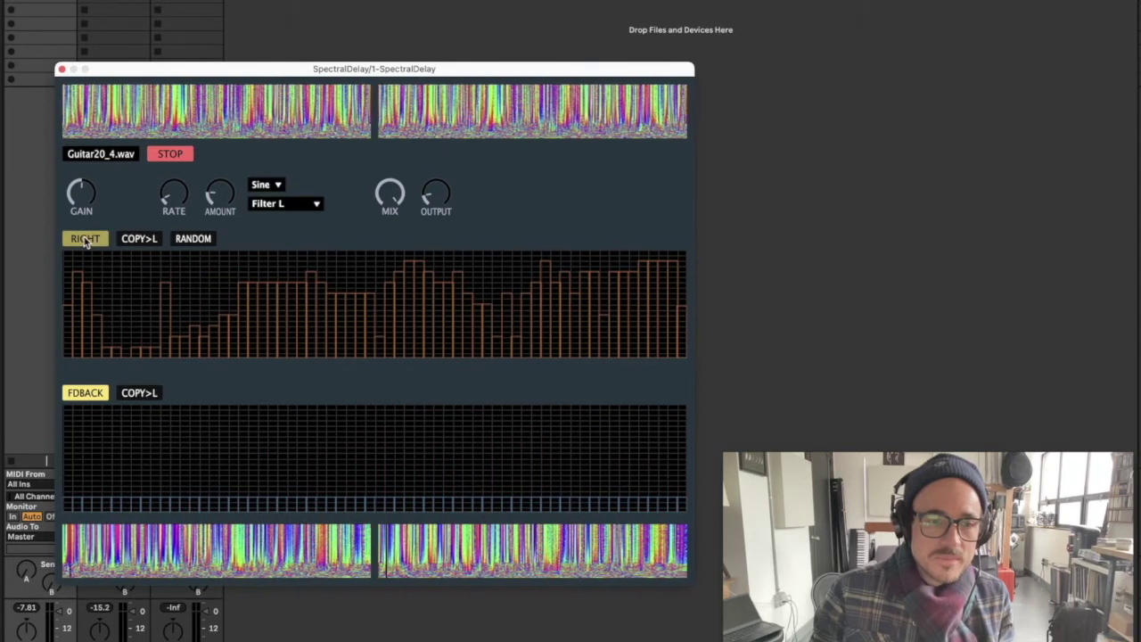
# Step: Redraw the right filter curve with tall peaks at the start and a low middle
pyautogui.moveTo(86, 256)
pyautogui.mouseDown()
pyautogui.moveTo(95, 309)
pyautogui.moveTo(180, 301)
pyautogui.mouseUp()
pyautogui.moveTo(295, 284)
pyautogui.mouseDown()
pyautogui.moveTo(394, 321)
pyautogui.moveTo(660, 316)
pyautogui.mouseUp()
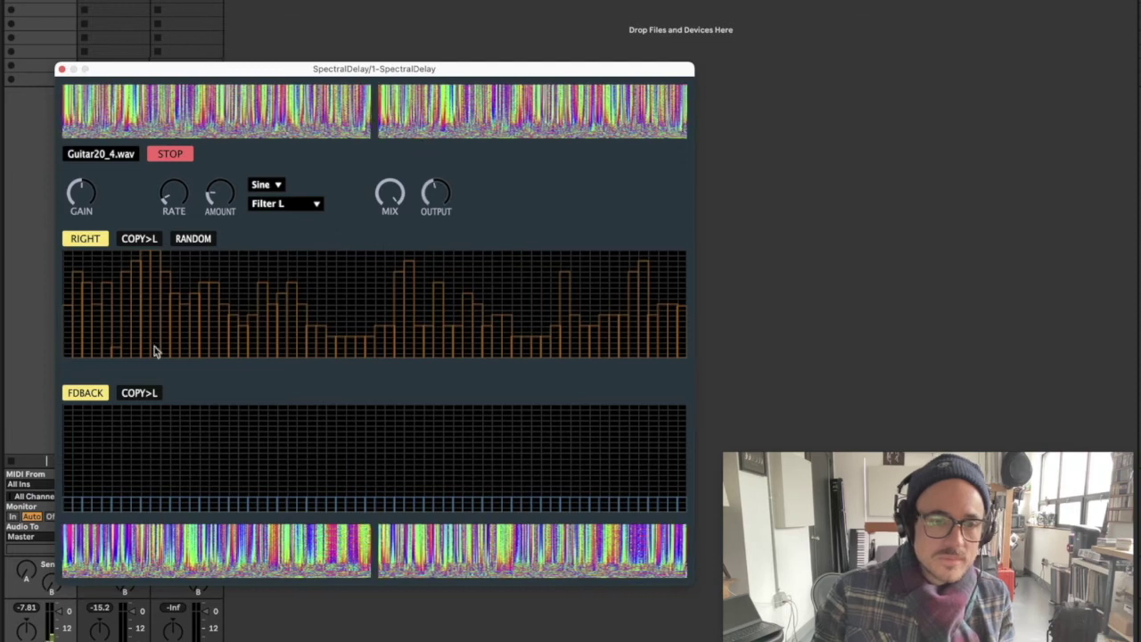
pyautogui.click(85, 393)
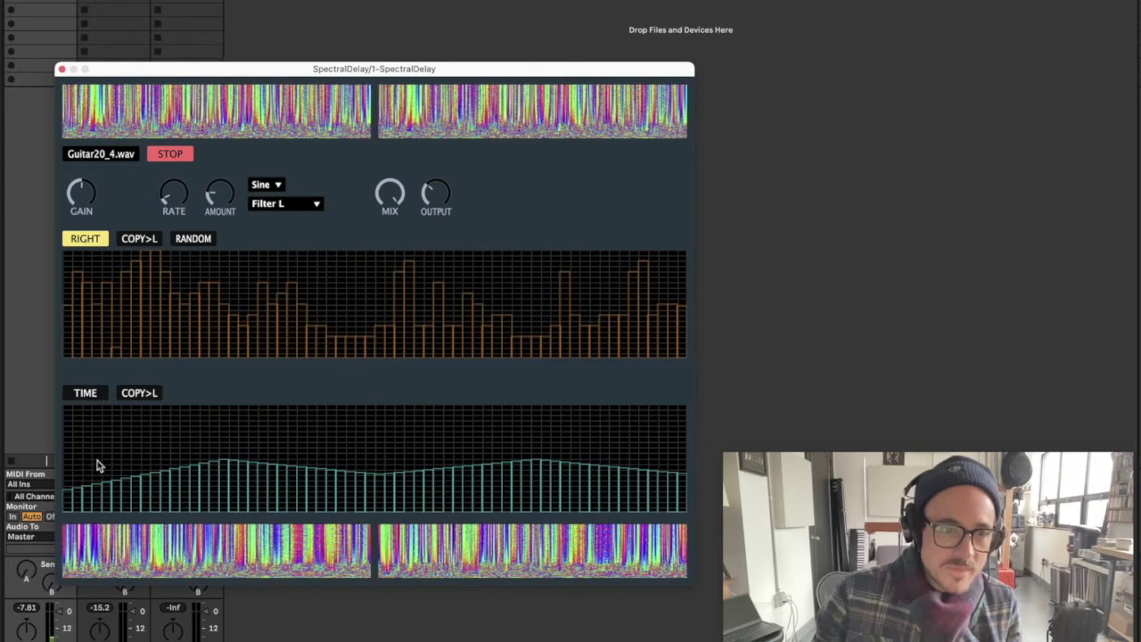
# Step: Redraw the right channel's delay times with a ramp, a middle peak and lowered early bars
pyautogui.moveTo(97, 463)
pyautogui.mouseDown()
pyautogui.moveTo(100, 433)
pyautogui.moveTo(119, 454)
pyautogui.moveTo(150, 432)
pyautogui.moveTo(224, 446)
pyautogui.moveTo(258, 472)
pyautogui.moveTo(365, 484)
pyautogui.moveTo(534, 426)
pyautogui.moveTo(626, 436)
pyautogui.moveTo(675, 464)
pyautogui.mouseUp()
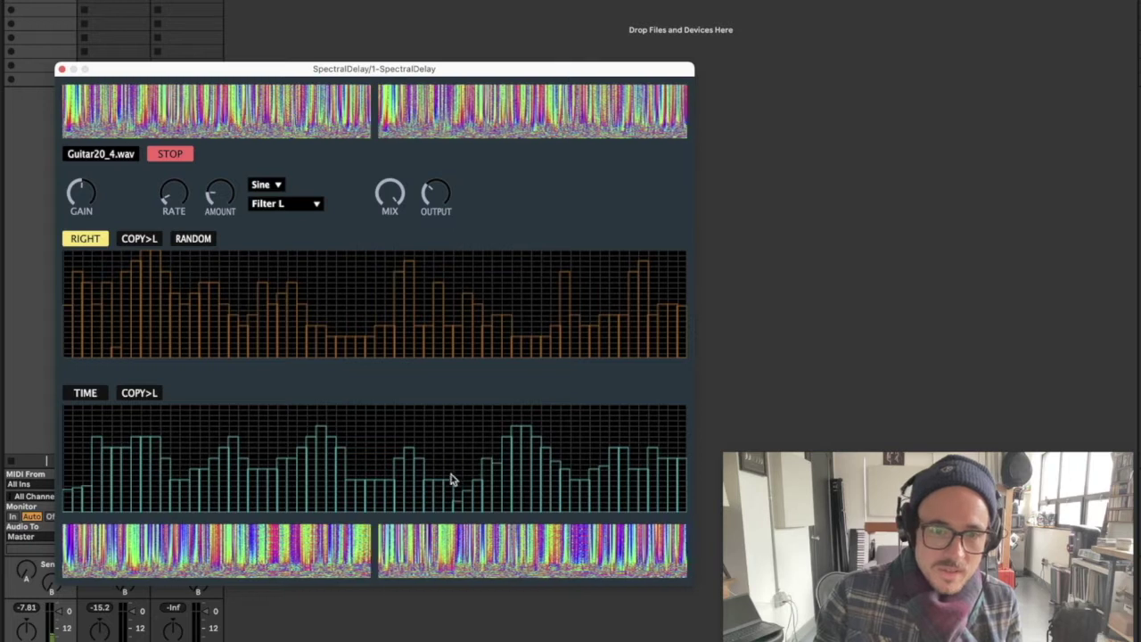
pyautogui.moveTo(451, 476)
pyautogui.mouseDown()
pyautogui.moveTo(423, 493)
pyautogui.moveTo(394, 419)
pyautogui.moveTo(359, 445)
pyautogui.mouseUp()
pyautogui.moveTo(277, 455)
pyautogui.mouseDown()
pyautogui.moveTo(255, 489)
pyautogui.moveTo(211, 451)
pyautogui.moveTo(176, 452)
pyautogui.moveTo(99, 506)
pyautogui.mouseUp()
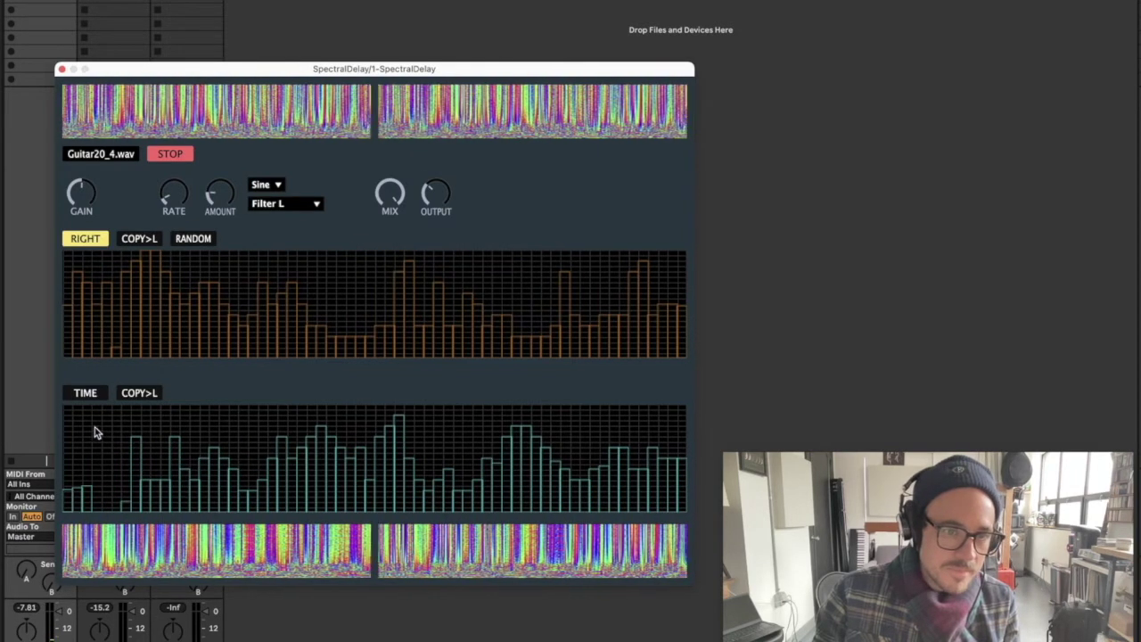
# Step: Redraw the left channel's delay-time bars and flatten a stretch of its filter bars
pyautogui.click(148, 397)
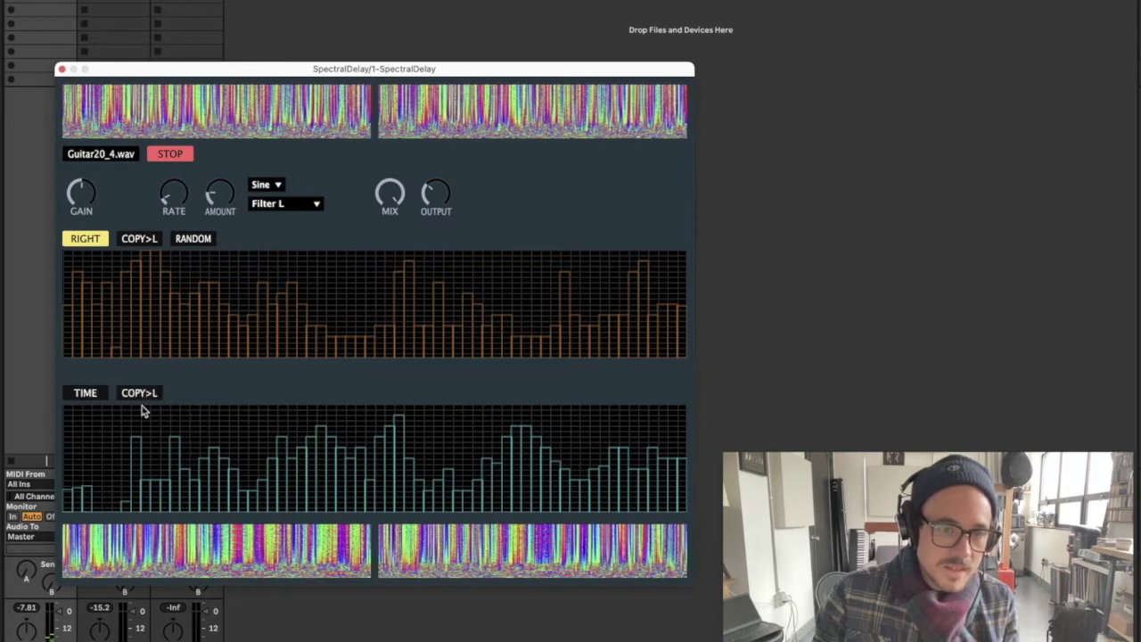
pyautogui.click(89, 394)
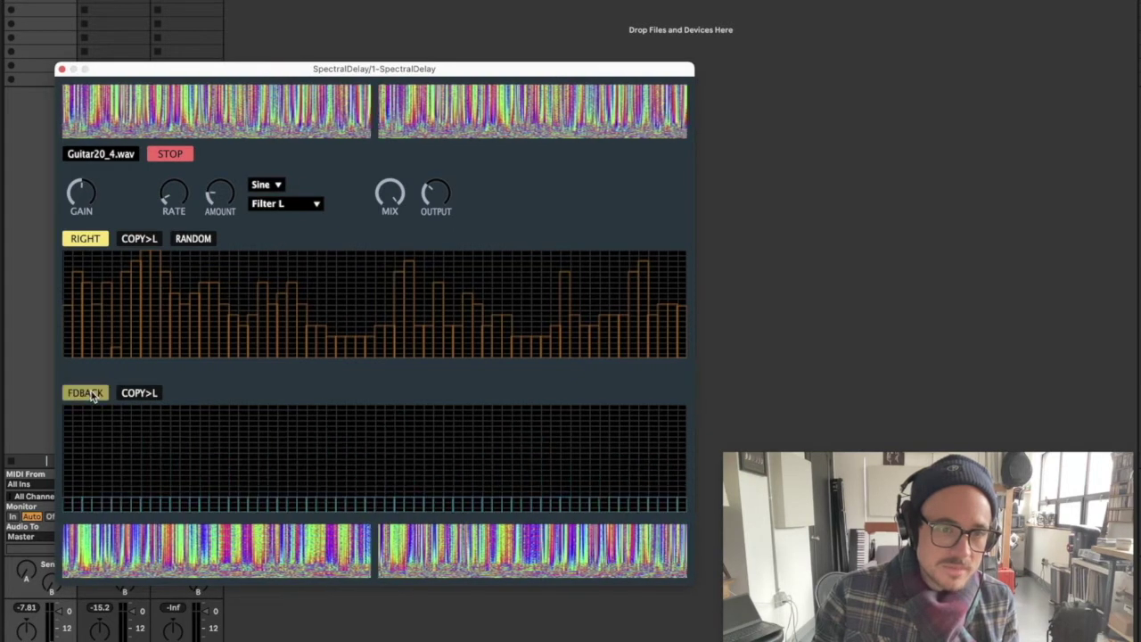
pyautogui.click(89, 394)
pyautogui.click(85, 239)
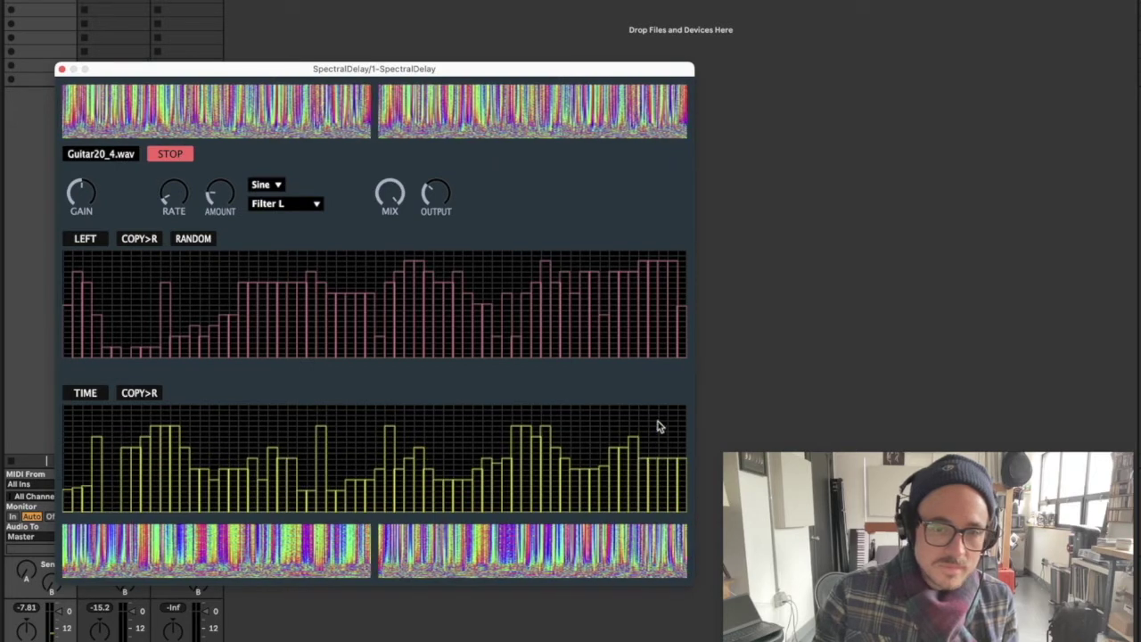
pyautogui.moveTo(571, 412)
pyautogui.mouseDown()
pyautogui.moveTo(387, 517)
pyautogui.moveTo(303, 472)
pyautogui.moveTo(143, 501)
pyautogui.mouseUp()
pyautogui.moveTo(187, 327)
pyautogui.mouseDown()
pyautogui.moveTo(233, 355)
pyautogui.moveTo(285, 356)
pyautogui.mouseUp()
pyautogui.moveTo(248, 417)
pyautogui.mouseDown()
pyautogui.moveTo(212, 414)
pyautogui.moveTo(170, 425)
pyautogui.mouseUp()
# Step: Raise left feedback across nearly all bands, then draw a rising, uneven right-channel feedback ramp
pyautogui.click(83, 393)
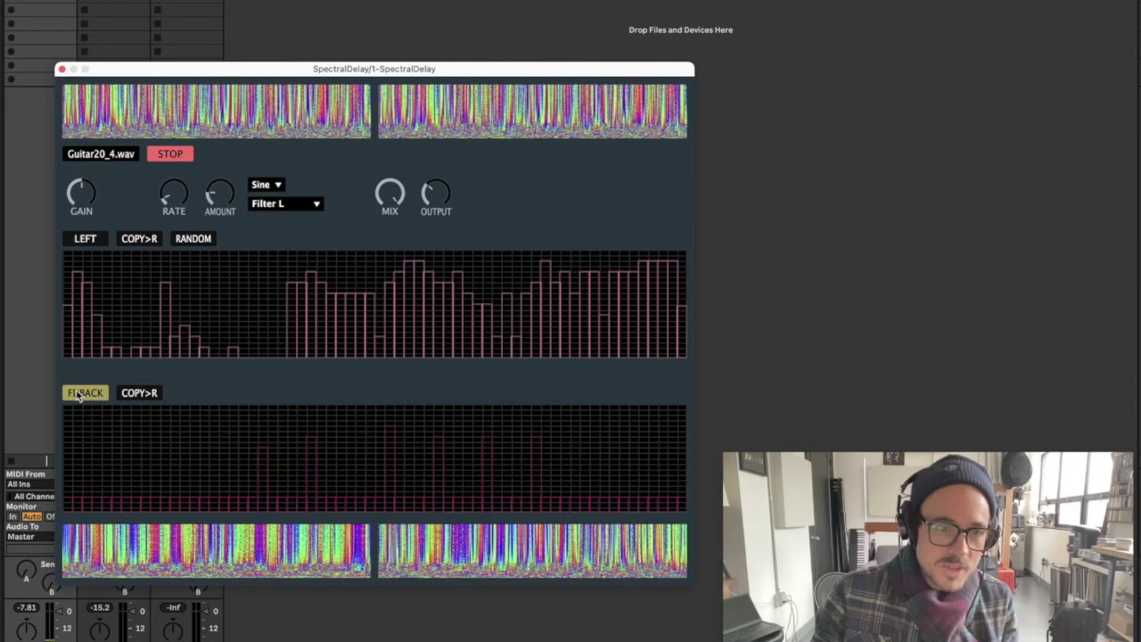
pyautogui.moveTo(80, 422)
pyautogui.mouseDown()
pyautogui.moveTo(334, 441)
pyautogui.moveTo(663, 425)
pyautogui.mouseUp()
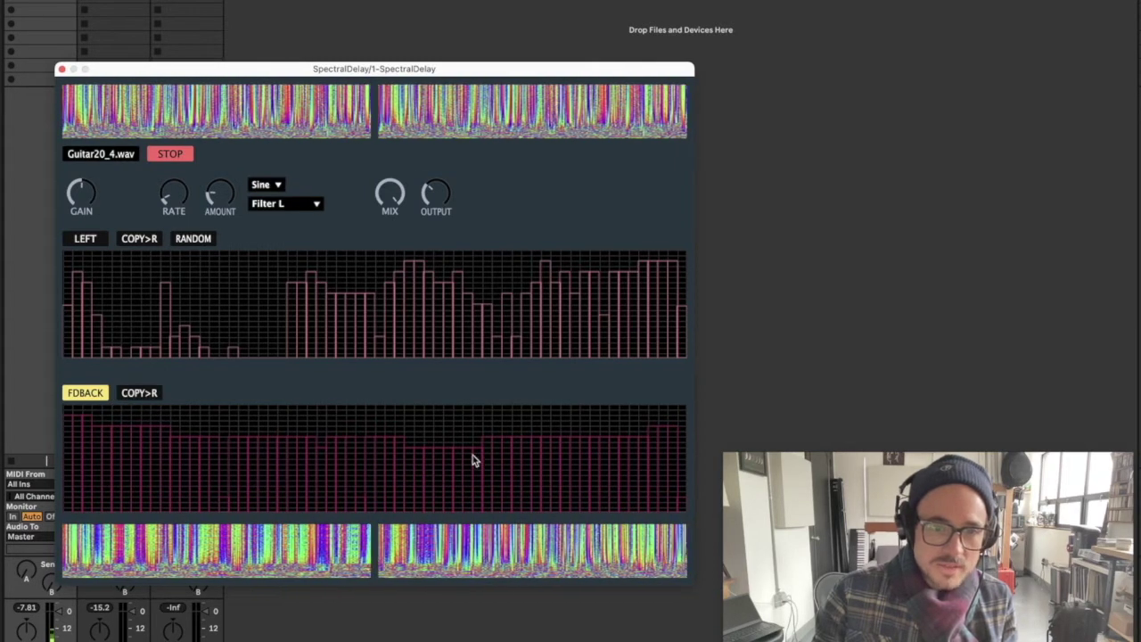
pyautogui.click(81, 238)
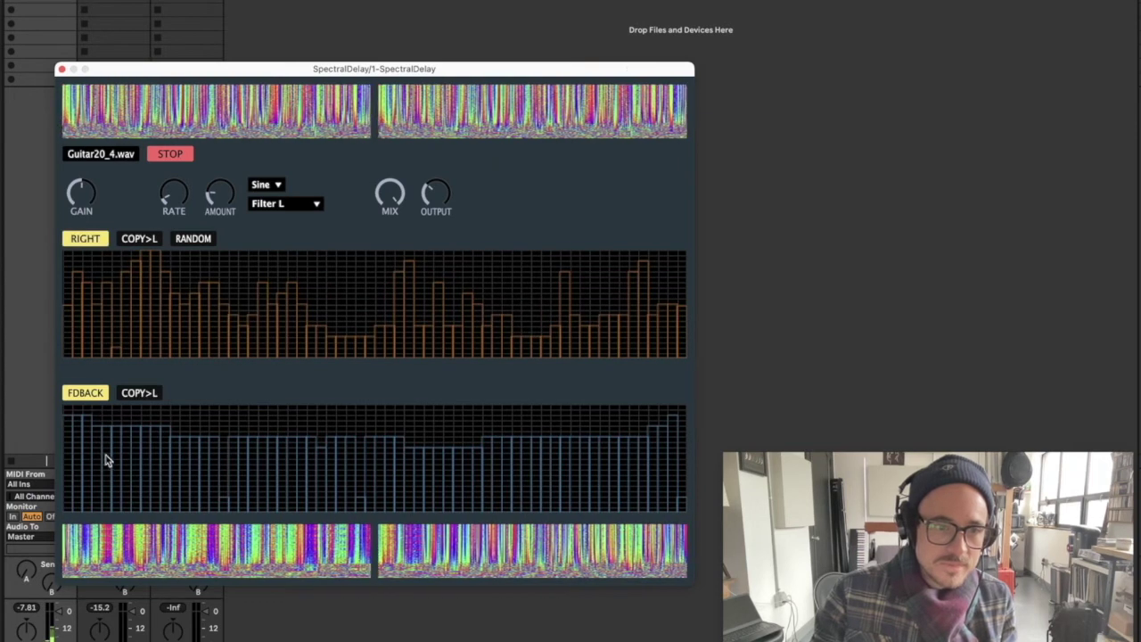
pyautogui.moveTo(183, 495)
pyautogui.mouseDown()
pyautogui.moveTo(229, 500)
pyautogui.moveTo(318, 471)
pyautogui.moveTo(402, 421)
pyautogui.mouseUp()
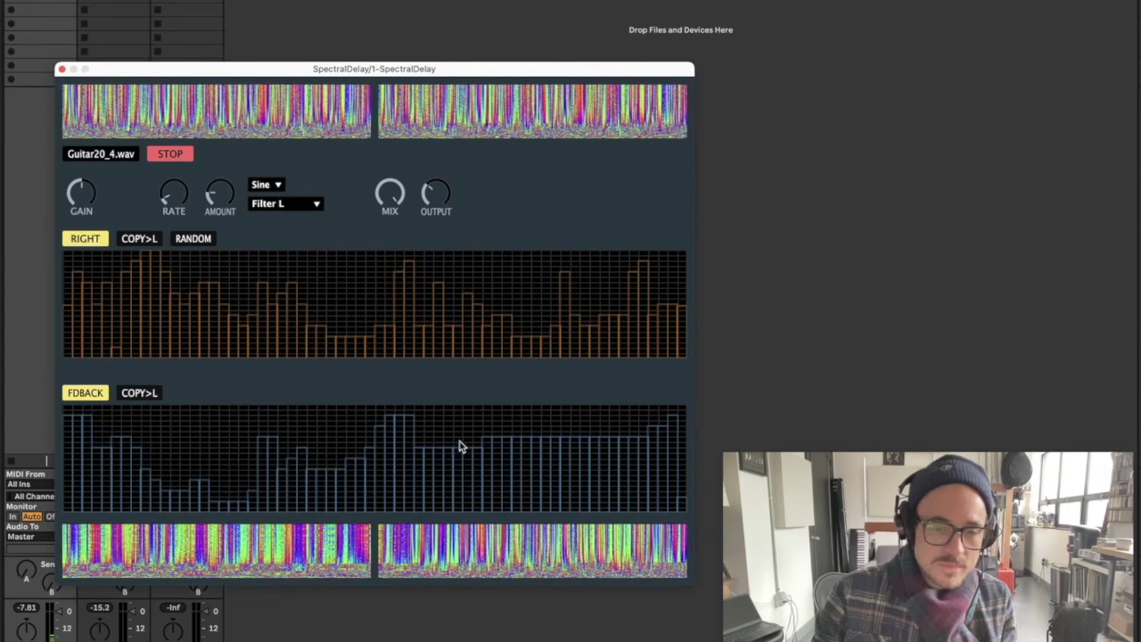
pyautogui.moveTo(461, 447)
pyautogui.mouseDown()
pyautogui.moveTo(535, 456)
pyautogui.moveTo(419, 463)
pyautogui.mouseUp()
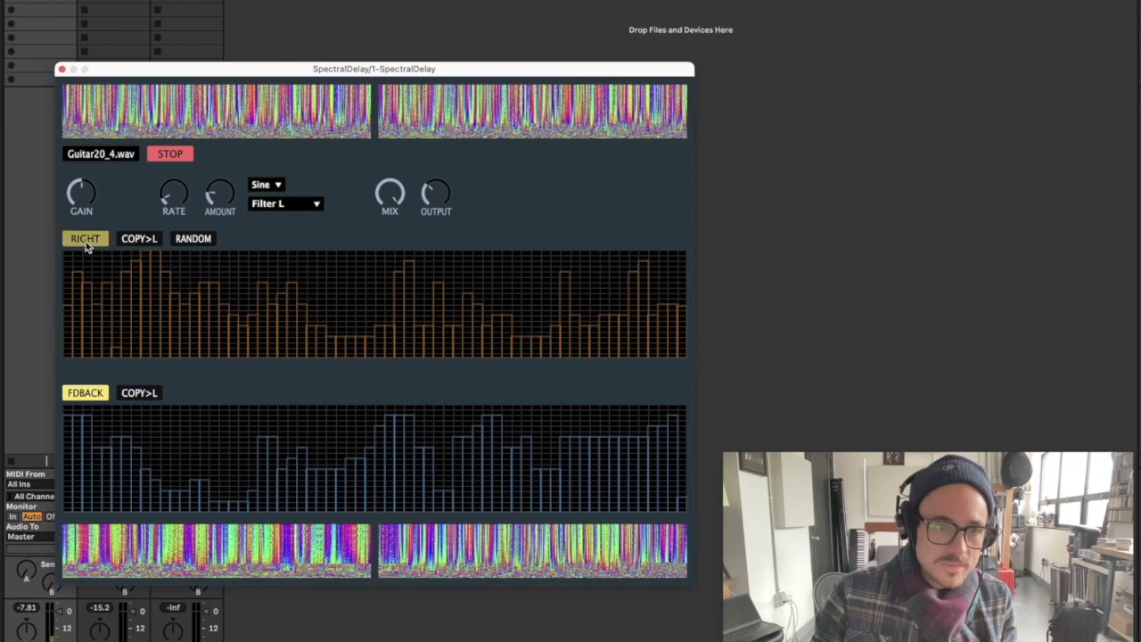
pyautogui.click(82, 394)
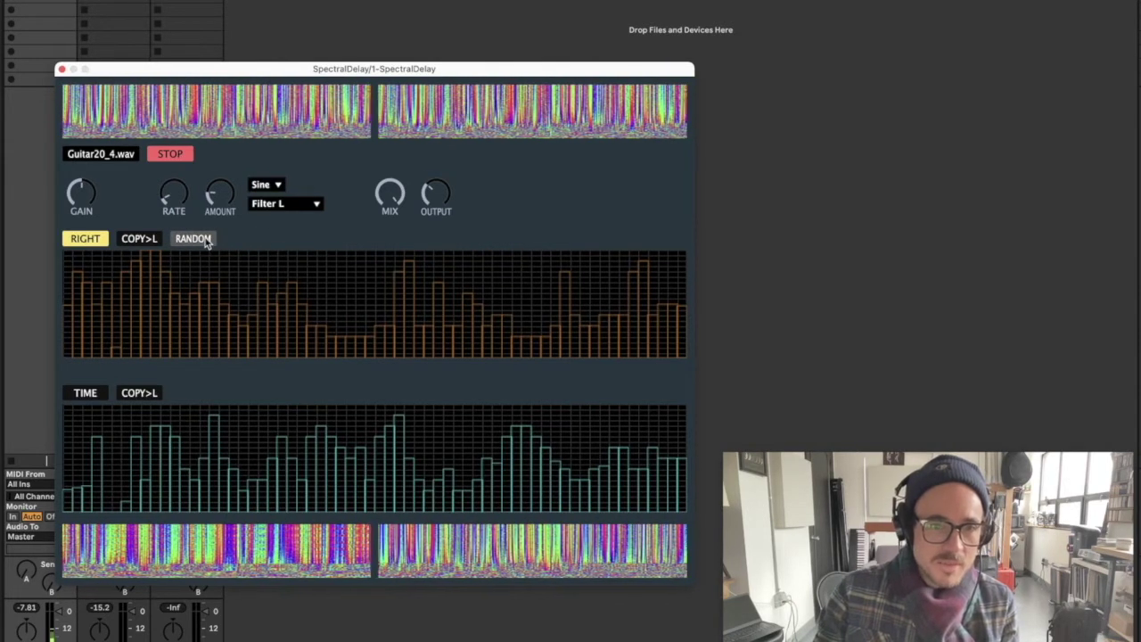
# Step: Randomize the right channel's filter and delay-time bars four times in a row
pyautogui.click(198, 244)
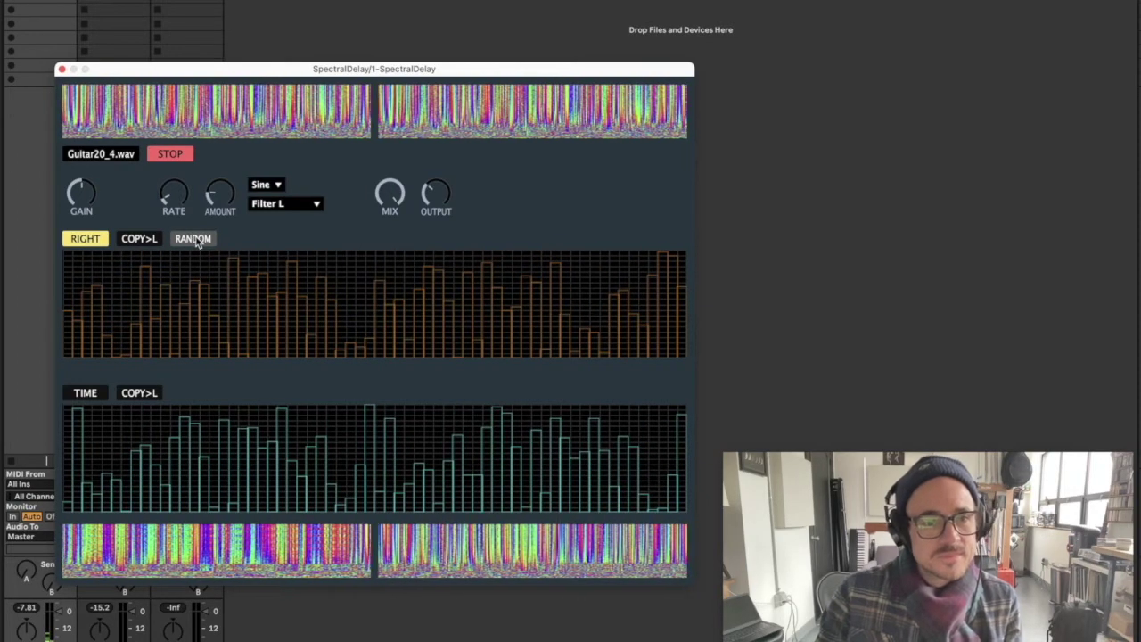
pyautogui.click(198, 244)
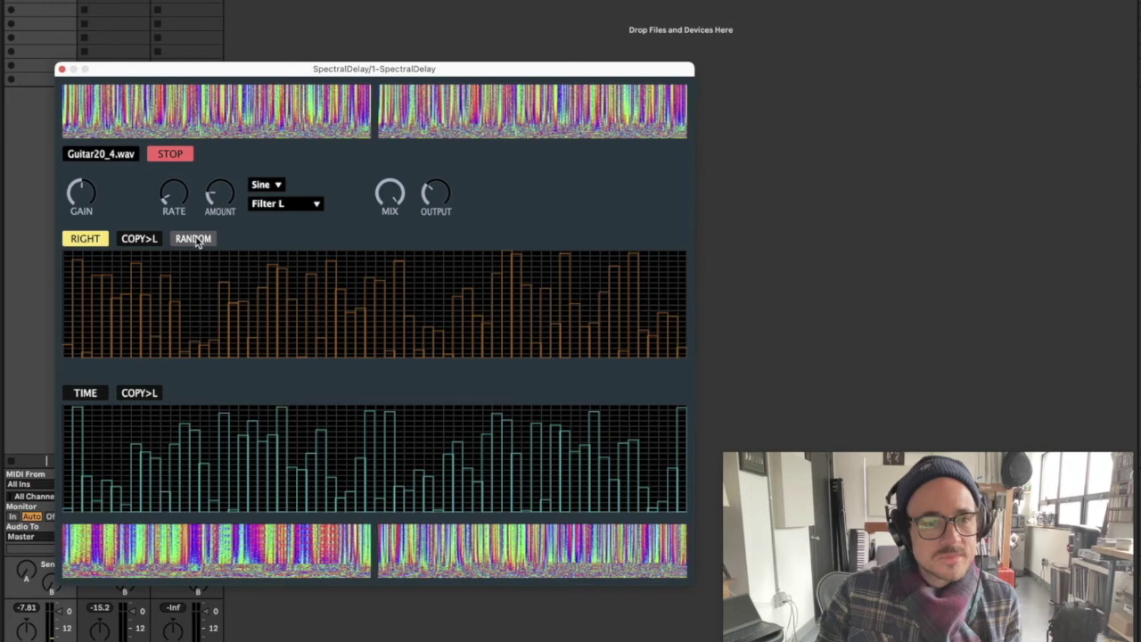
pyautogui.click(198, 244)
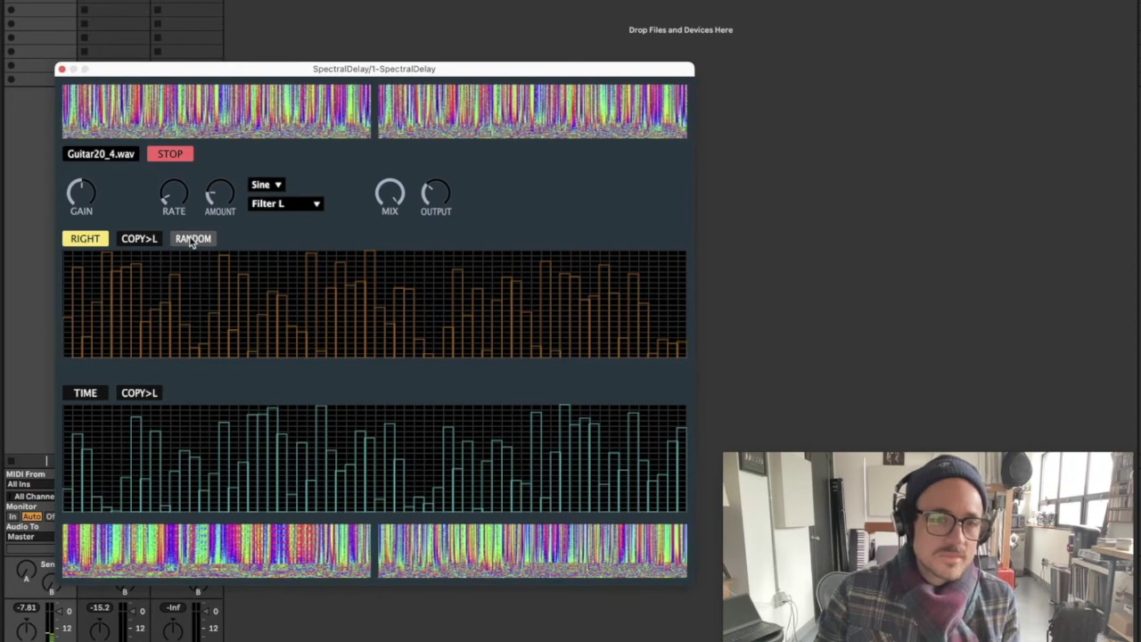
pyautogui.click(189, 238)
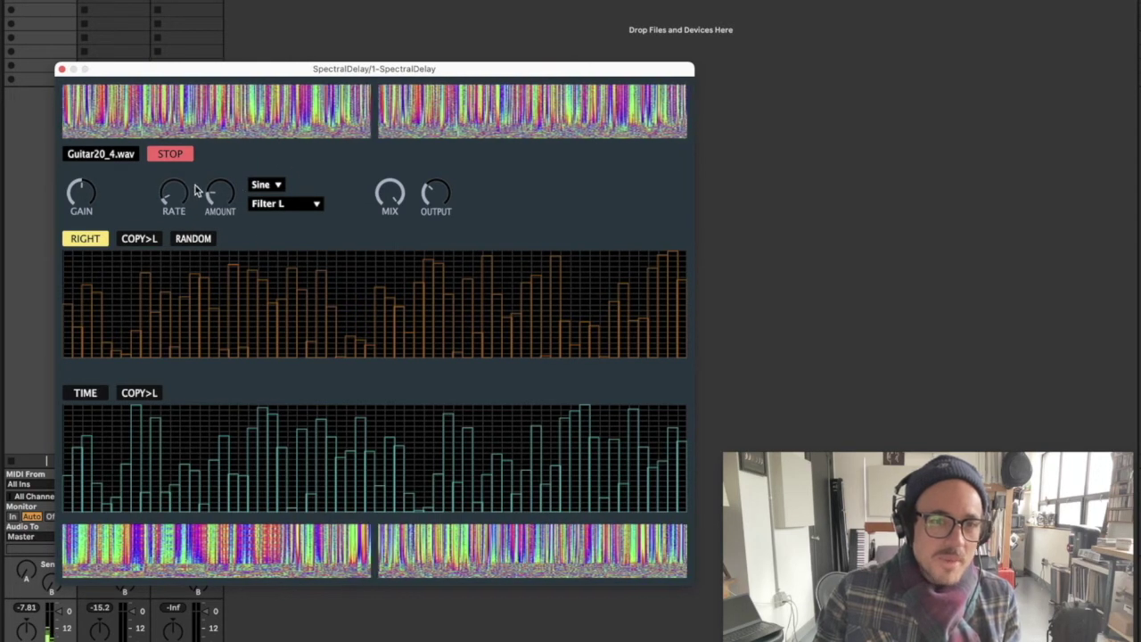
# Step: Make the LFO a triangle wave modulating Filter R
pyautogui.click(266, 185)
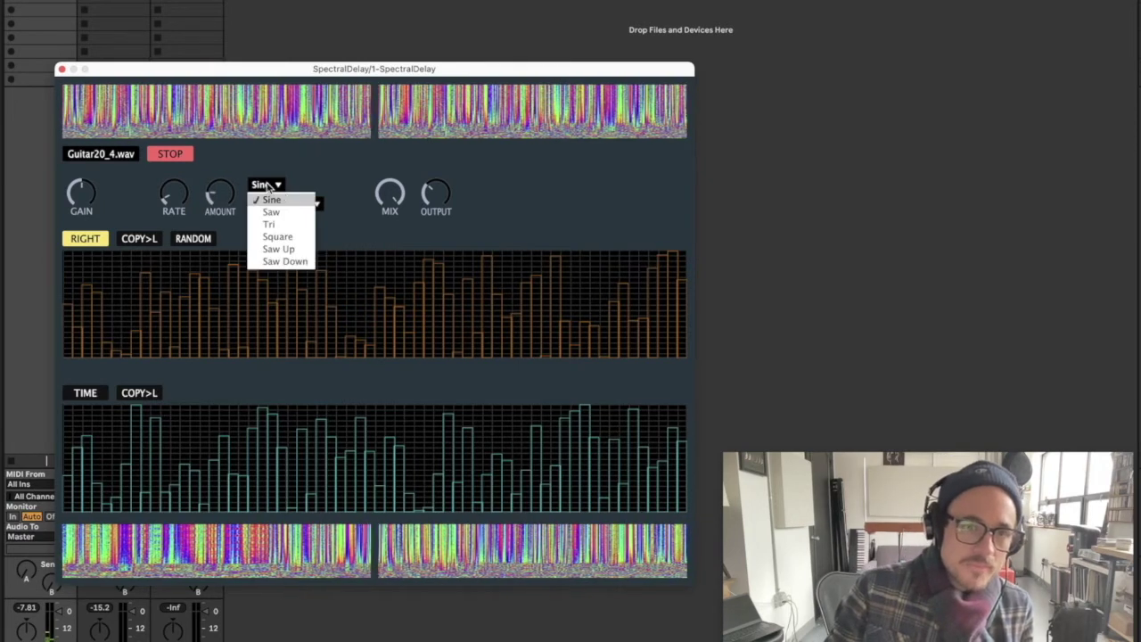
pyautogui.click(292, 223)
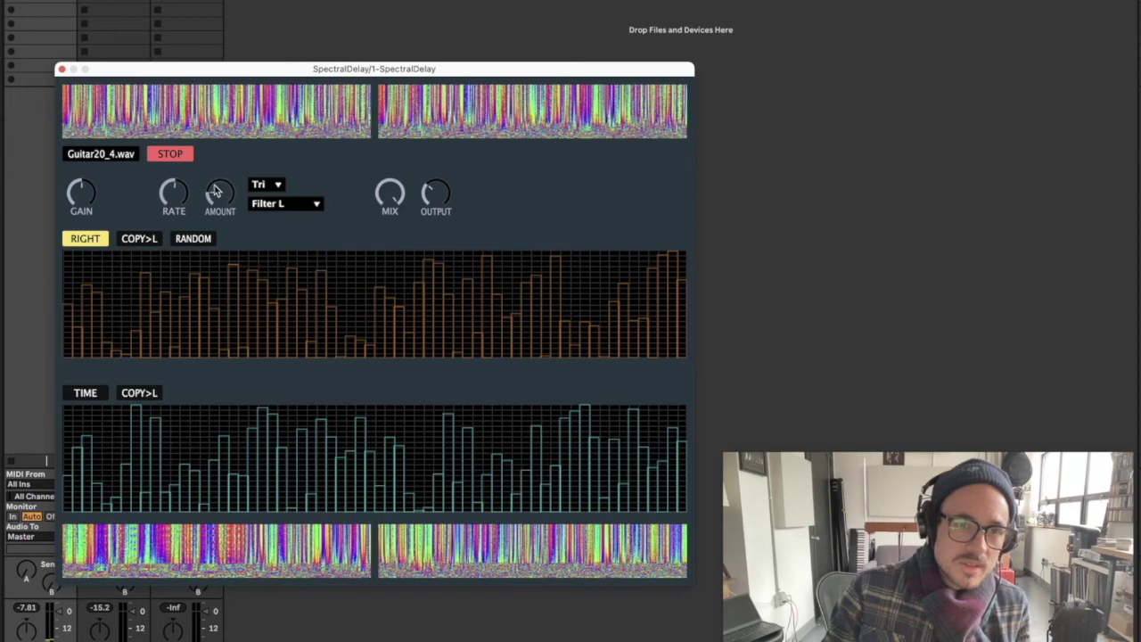
pyautogui.click(285, 203)
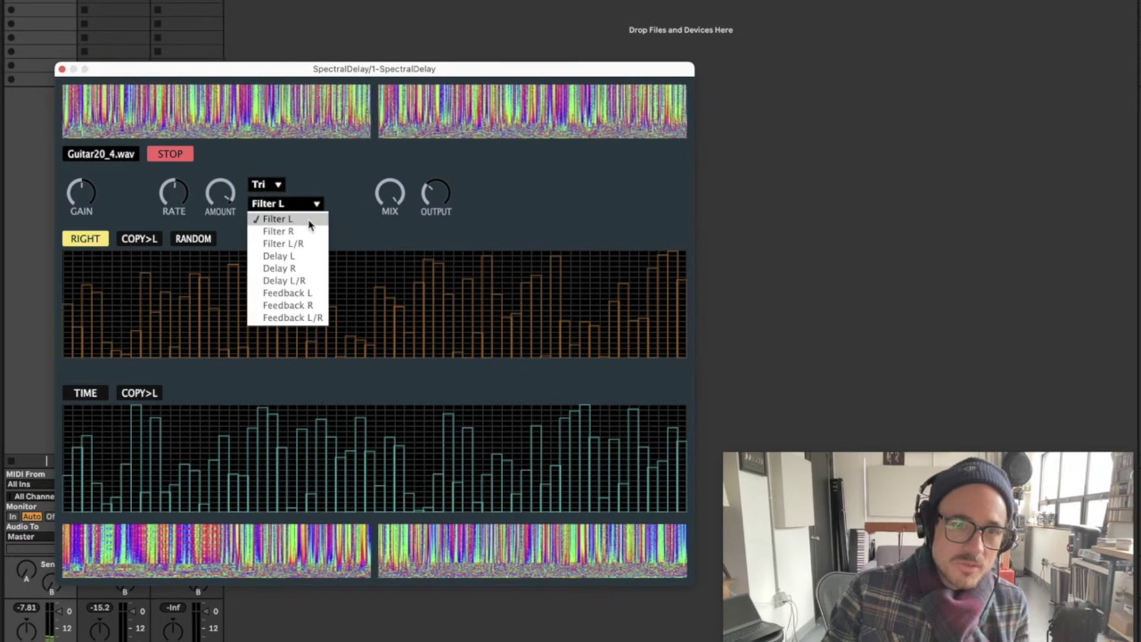
pyautogui.click(281, 231)
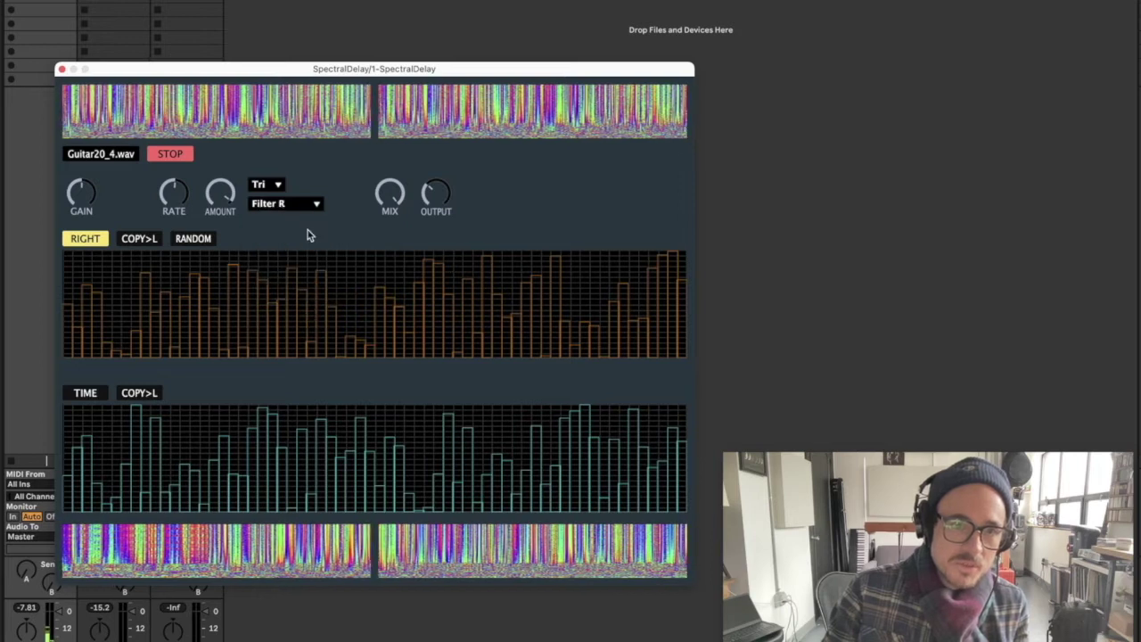
# Step: Retarget the LFO to Feedback L/R, then to Delay L
pyautogui.click(302, 205)
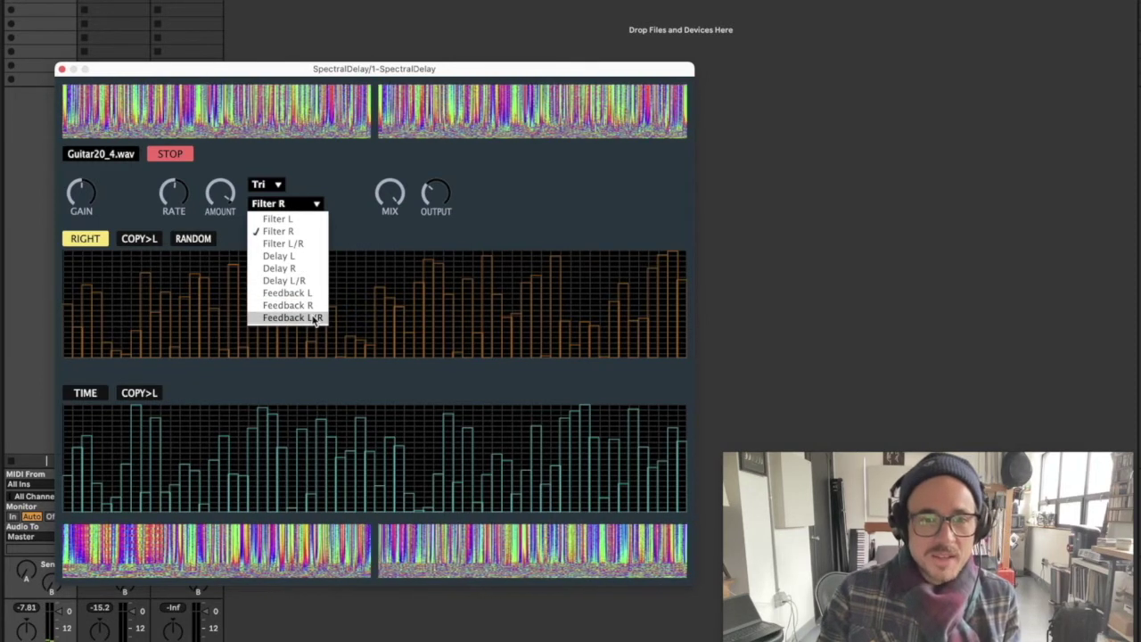
pyautogui.click(309, 317)
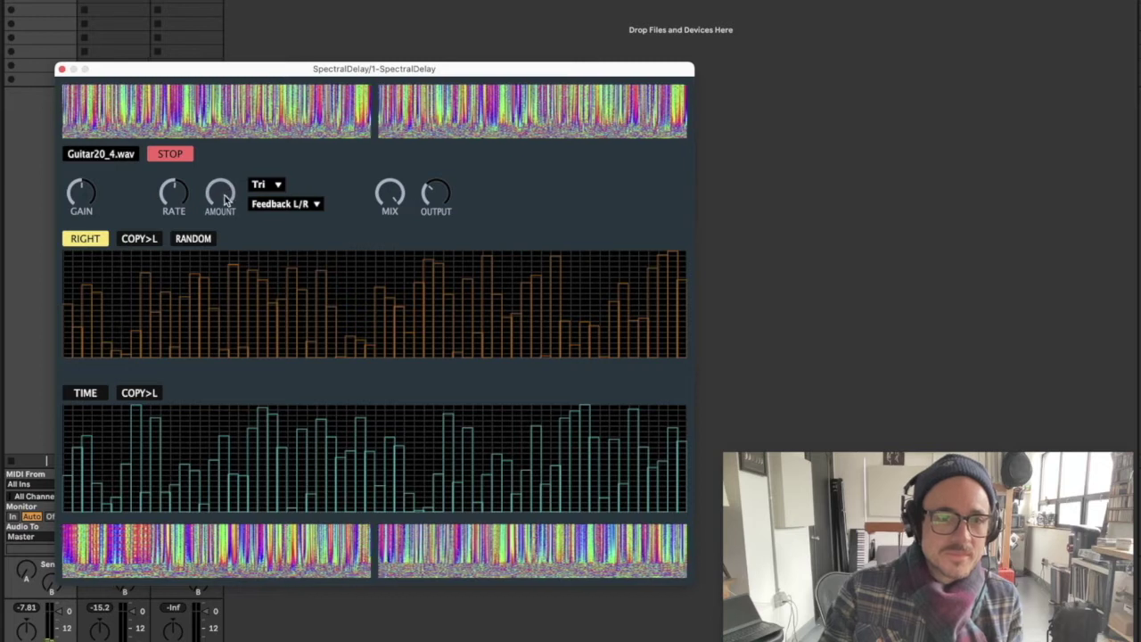
pyautogui.click(290, 207)
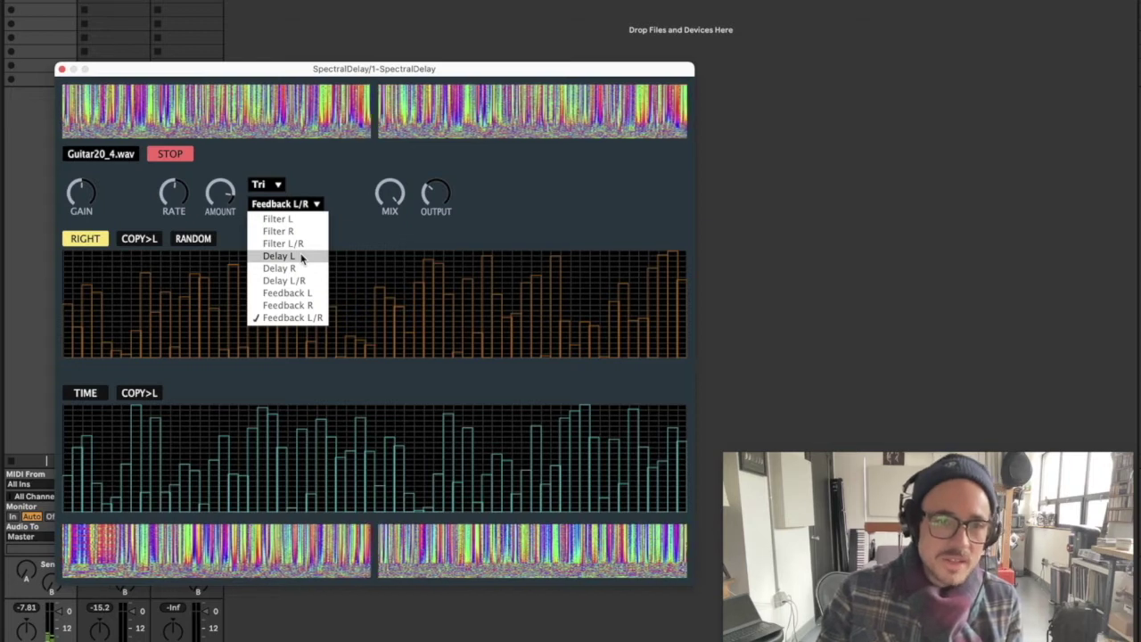
pyautogui.click(301, 255)
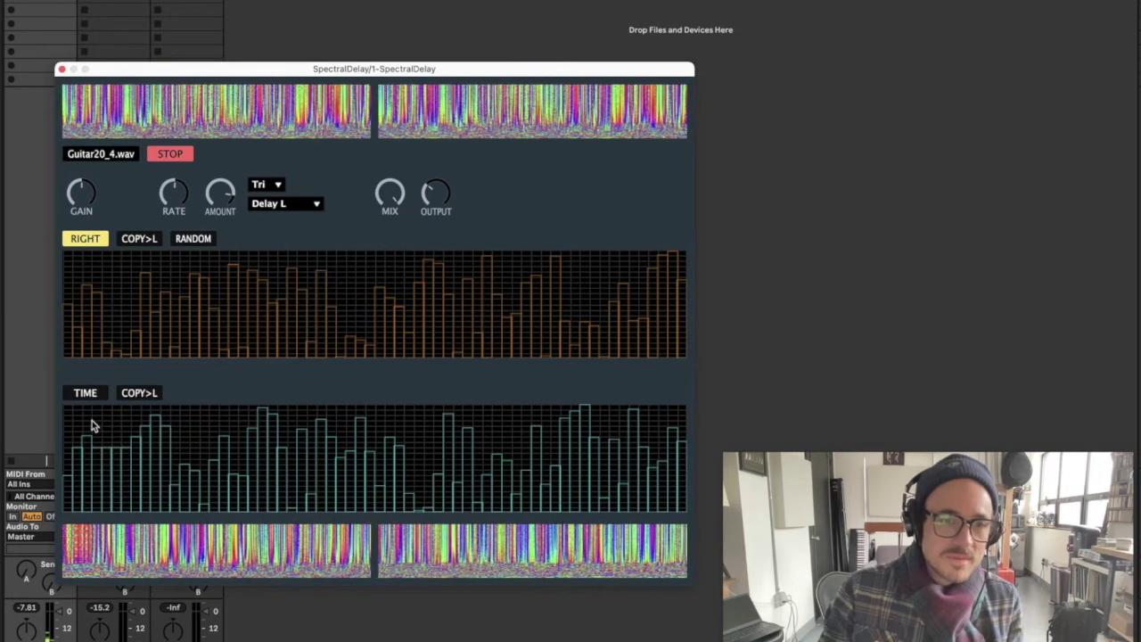
# Step: Redraw the right channel's low-band delay times and reshape the left channel's delay-time bars
pyautogui.moveTo(93, 426)
pyautogui.mouseDown()
pyautogui.moveTo(221, 457)
pyautogui.moveTo(237, 441)
pyautogui.moveTo(273, 437)
pyautogui.mouseUp()
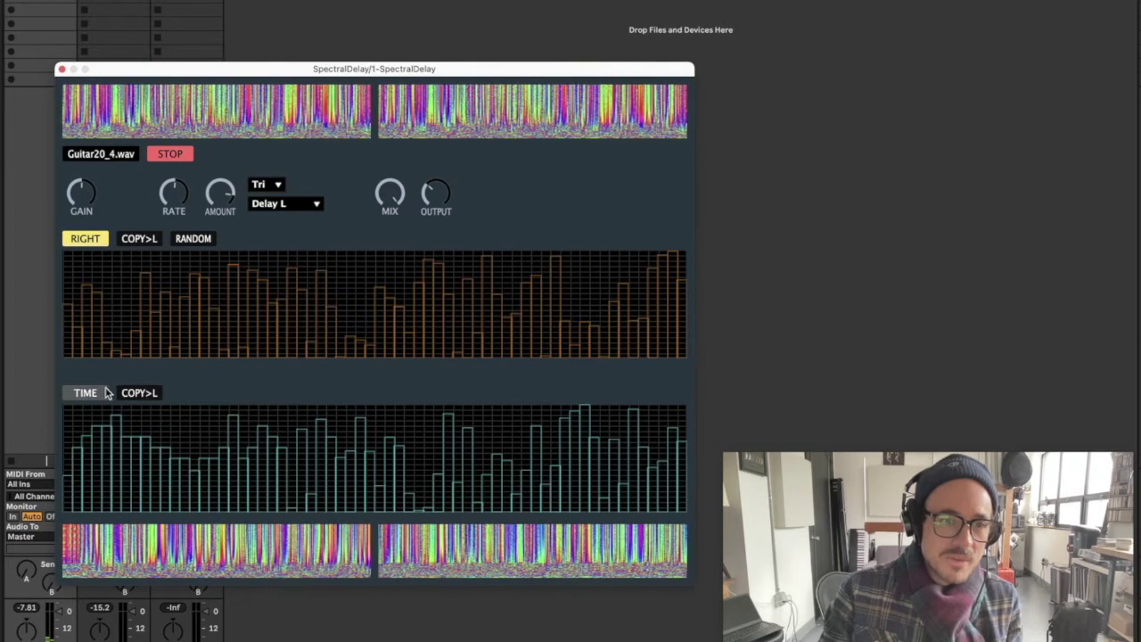
pyautogui.click(85, 238)
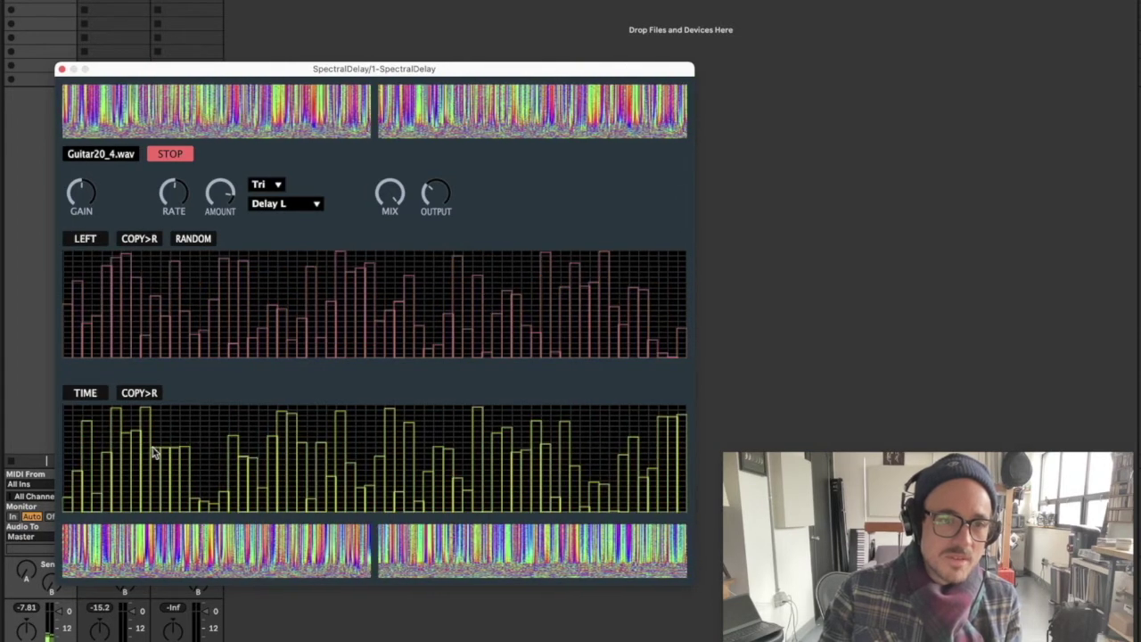
pyautogui.moveTo(153, 452)
pyautogui.mouseDown()
pyautogui.moveTo(117, 439)
pyautogui.moveTo(85, 458)
pyautogui.mouseUp()
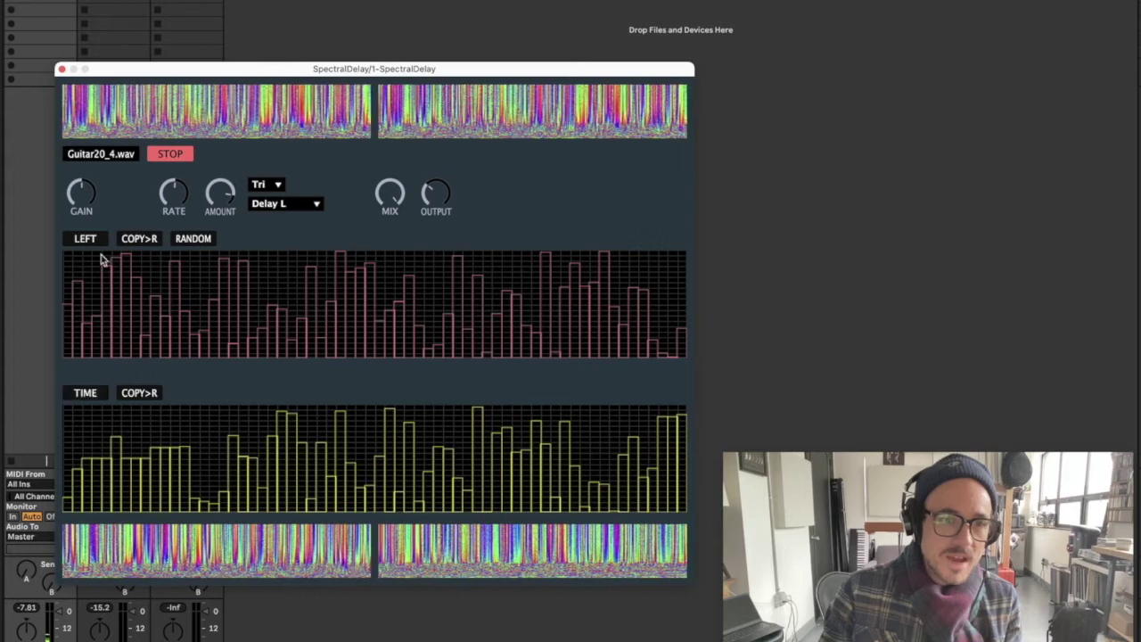
pyautogui.moveTo(196, 466)
pyautogui.mouseDown()
pyautogui.moveTo(244, 458)
pyautogui.moveTo(308, 473)
pyautogui.moveTo(401, 455)
pyautogui.moveTo(432, 469)
pyautogui.moveTo(486, 411)
pyautogui.moveTo(590, 406)
pyautogui.mouseUp()
pyautogui.moveTo(329, 461)
pyautogui.mouseDown()
pyautogui.moveTo(307, 415)
pyautogui.moveTo(224, 453)
pyautogui.moveTo(184, 504)
pyautogui.moveTo(158, 494)
pyautogui.moveTo(131, 513)
pyautogui.moveTo(109, 501)
pyautogui.moveTo(94, 509)
pyautogui.mouseUp()
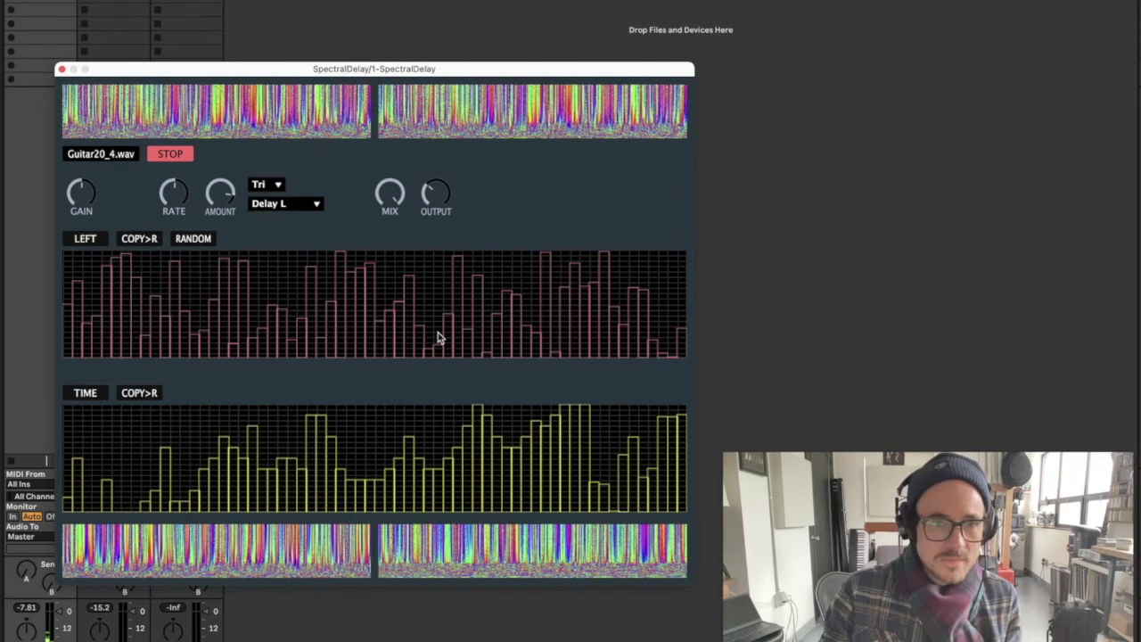
# Step: Move and hide the Spectral Delay window, then open track 2's input source list
pyautogui.moveTo(331, 68); pyautogui.dragTo(304, 139)
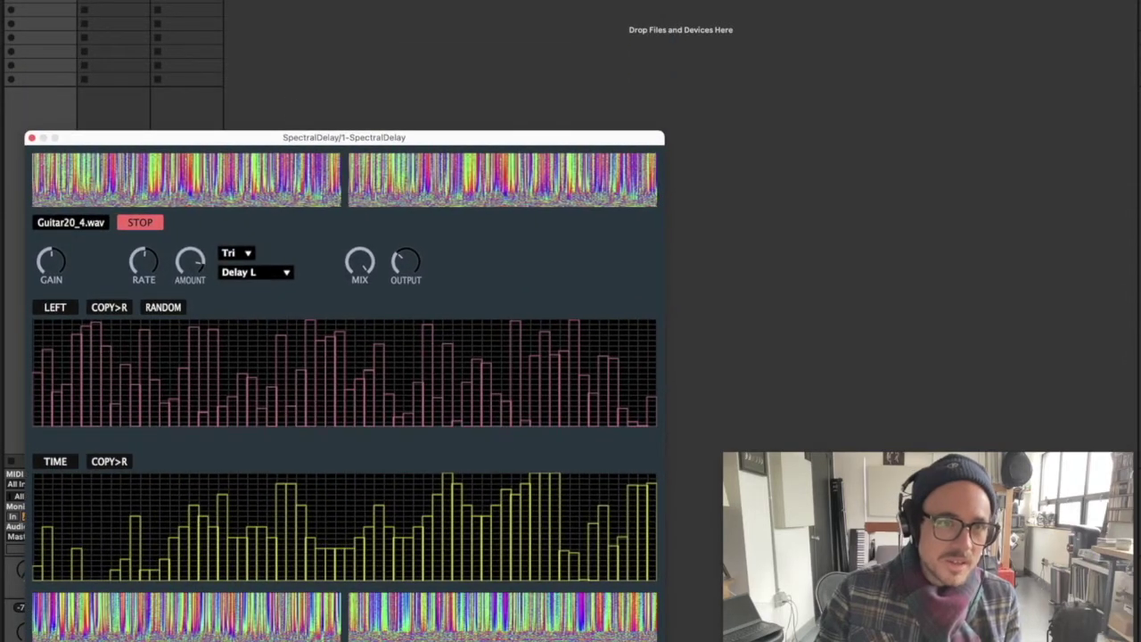
pyautogui.press('super+alt+p')
pyautogui.click(111, 484)
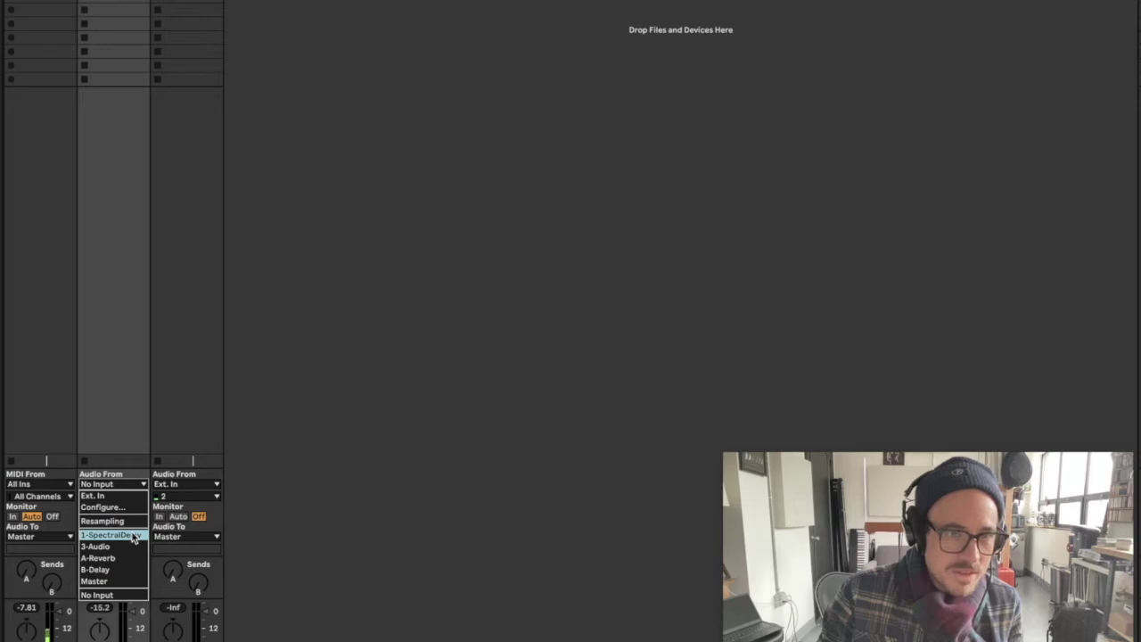
# Step: Route track 2's input from 1-SpectralDelay (Post Mixer), with monitoring switching to In
pyautogui.click(135, 536)
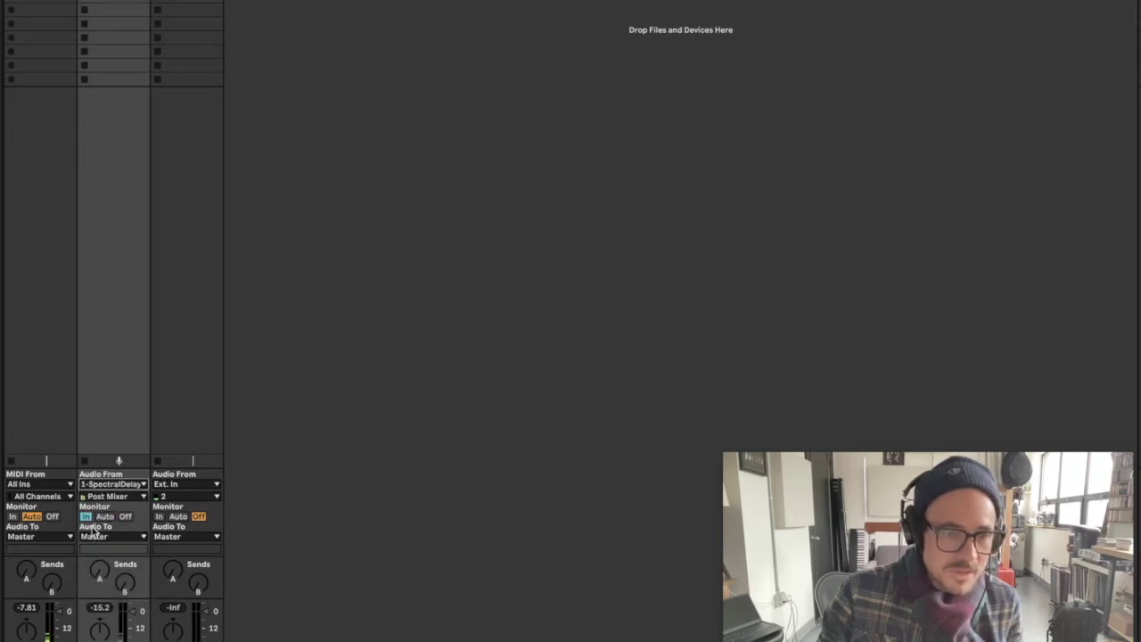